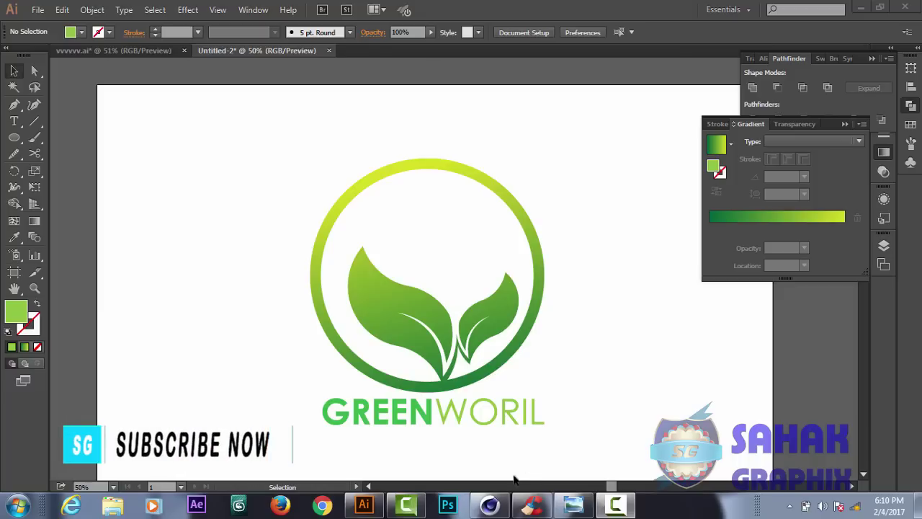
Draw a horizontal rectangle across the ring's right side above the small leaf and subtract it from the logo with Minus Front.
{"action": "mouse_move", "coordinate": [489, 510]}
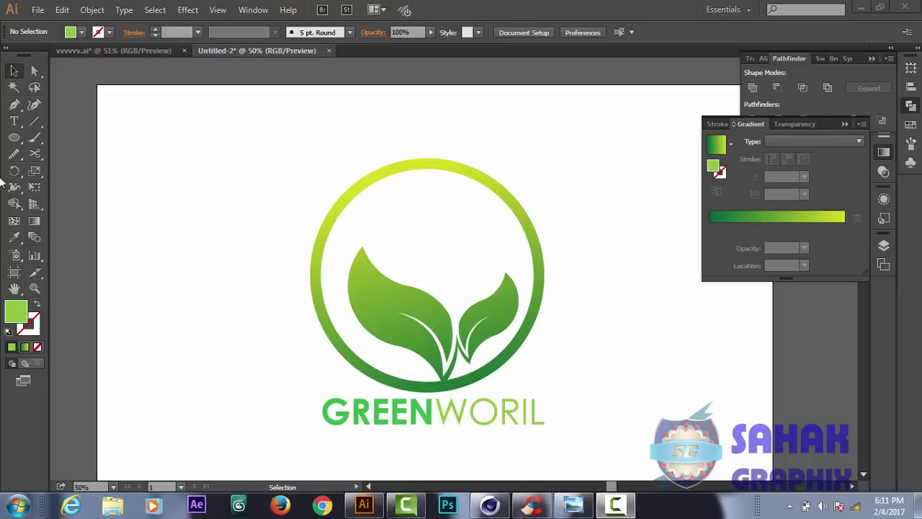
{"action": "left_click", "coordinate": [14, 137]}
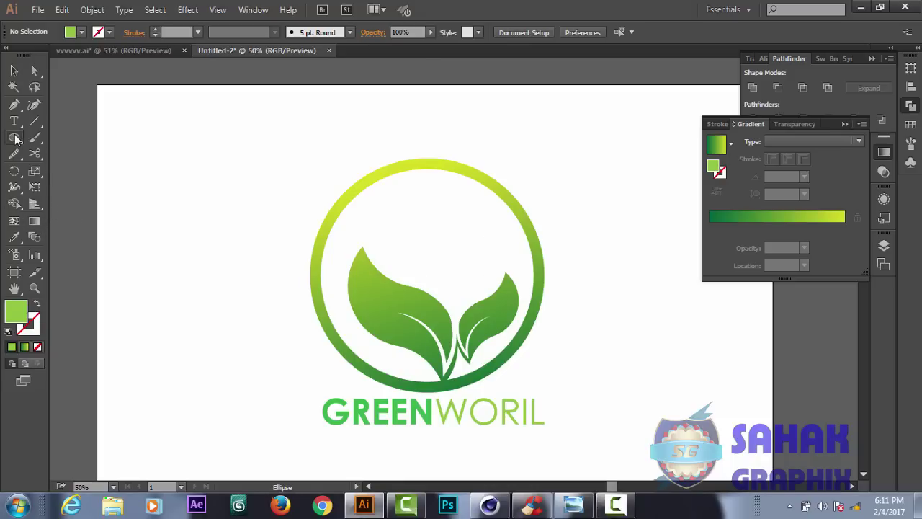
{"action": "left_click", "coordinate": [72, 137]}
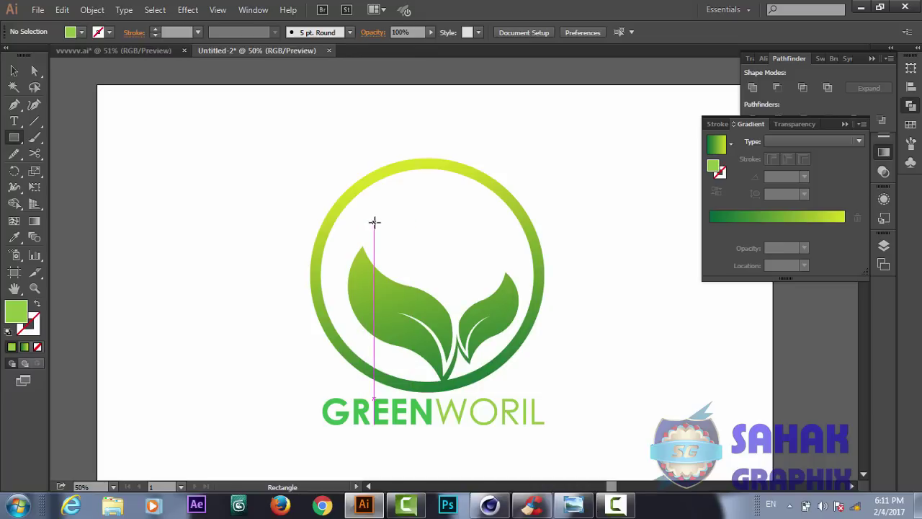
{"action": "left_click_drag", "start_coordinate": [374, 222], "coordinate": [557, 259]}
{"action": "key", "text": "v"}
{"action": "left_click_drag", "start_coordinate": [558, 175], "coordinate": [521, 319]}
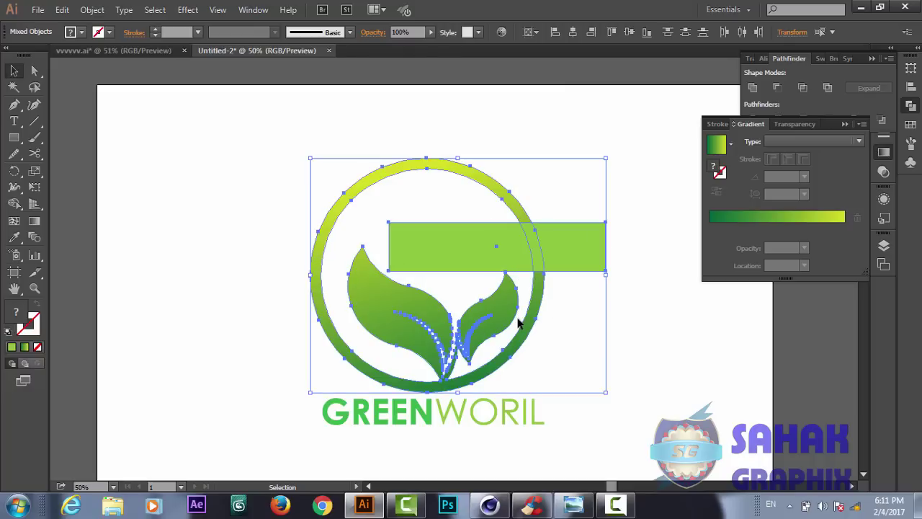
{"action": "left_click", "coordinate": [777, 88]}
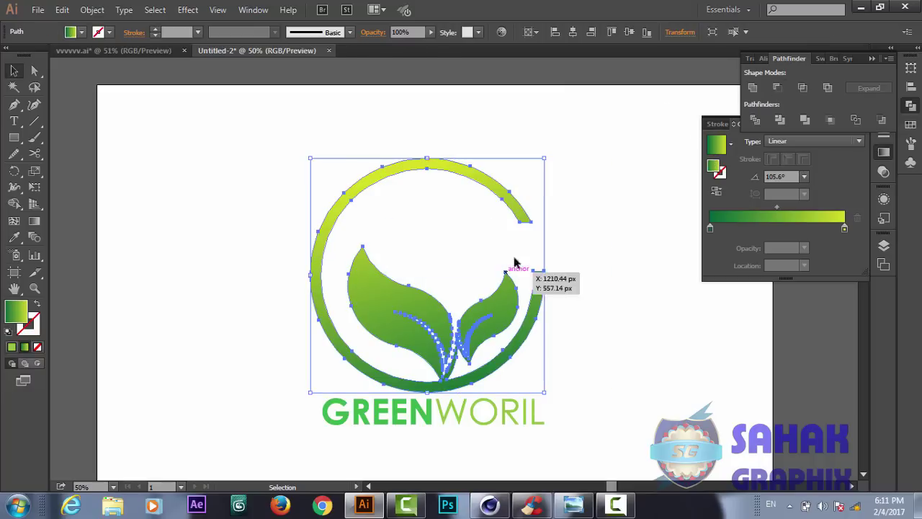
{"action": "left_click", "coordinate": [606, 299]}
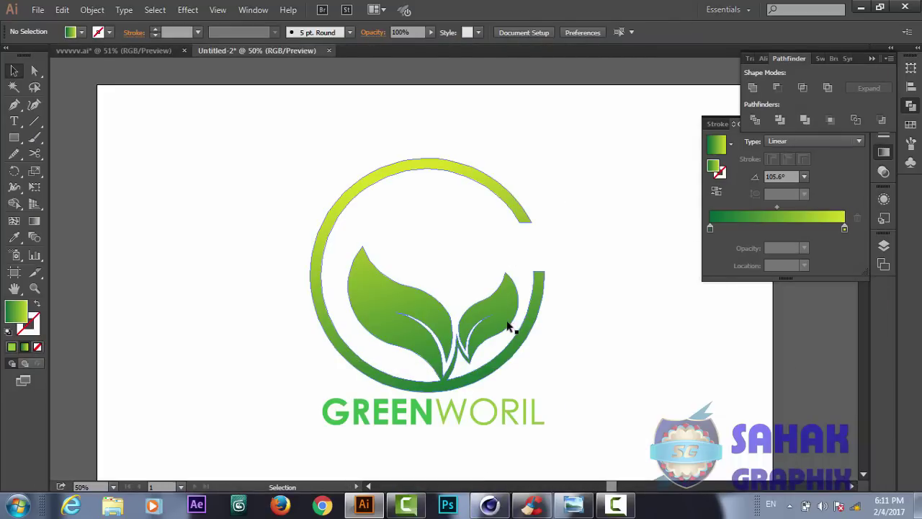
Delete the GREENWORIL text below the logo.
{"action": "left_click", "coordinate": [508, 326]}
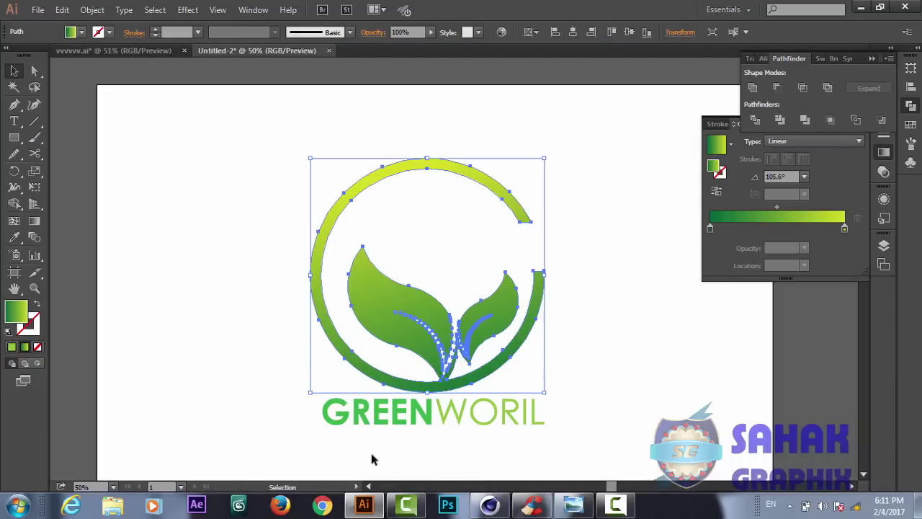
{"action": "left_click_drag", "start_coordinate": [329, 447], "coordinate": [555, 409]}
{"action": "key", "text": "Delete"}
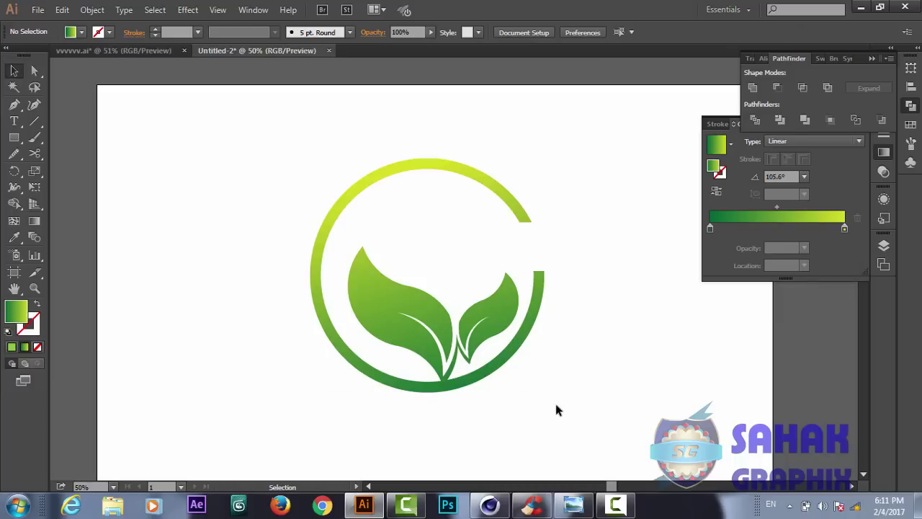
Save the logo document under the name green on the Desktop in Adobe Illustrator (*.AI) format.
{"action": "left_click_drag", "start_coordinate": [572, 214], "coordinate": [286, 454]}
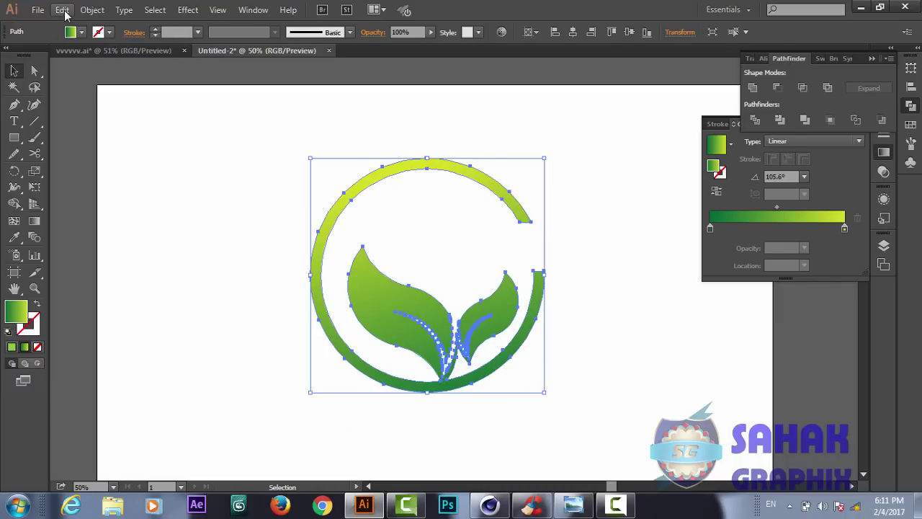
{"action": "left_click", "coordinate": [37, 10]}
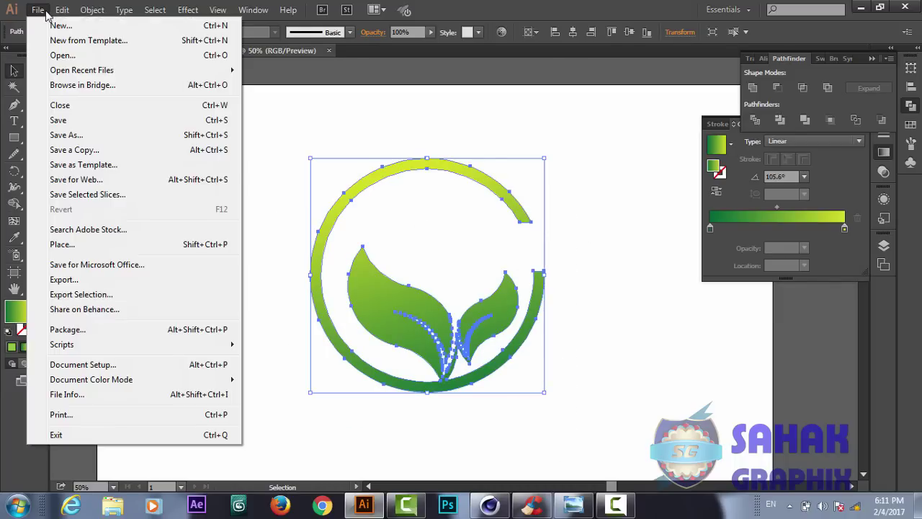
{"action": "left_click", "coordinate": [78, 136]}
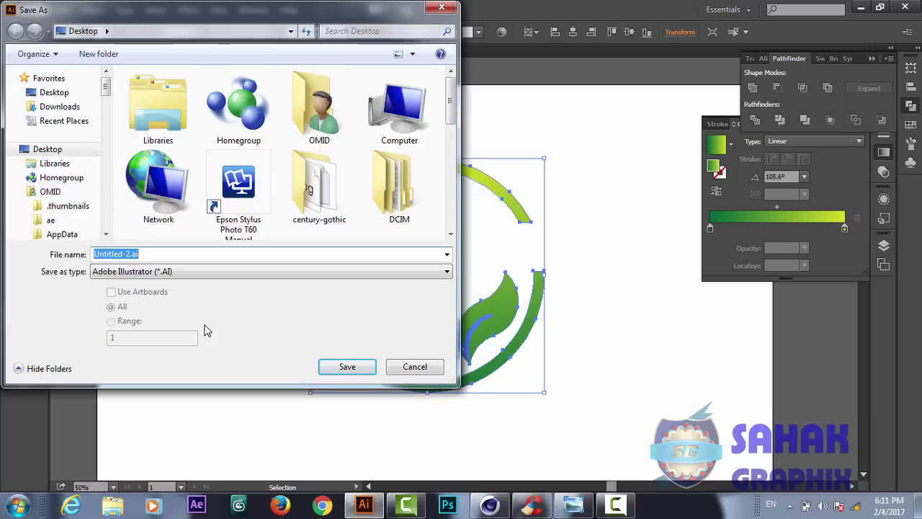
{"action": "type", "text": "gree"}
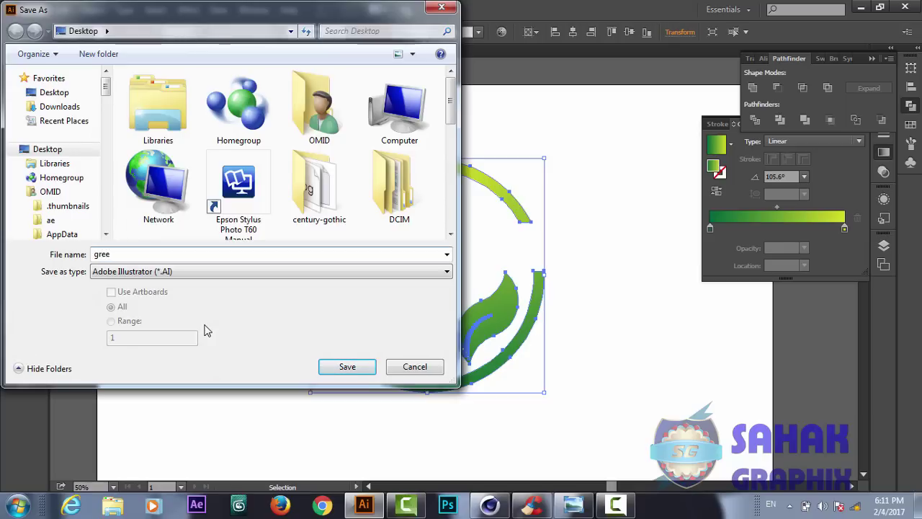
{"action": "type", "text": "n"}
{"action": "left_click", "coordinate": [52, 92]}
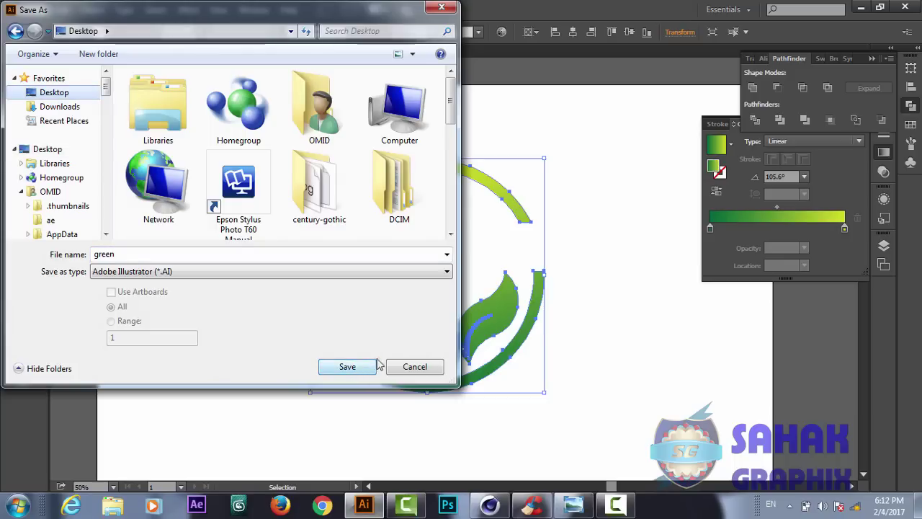
{"action": "left_click", "coordinate": [347, 368]}
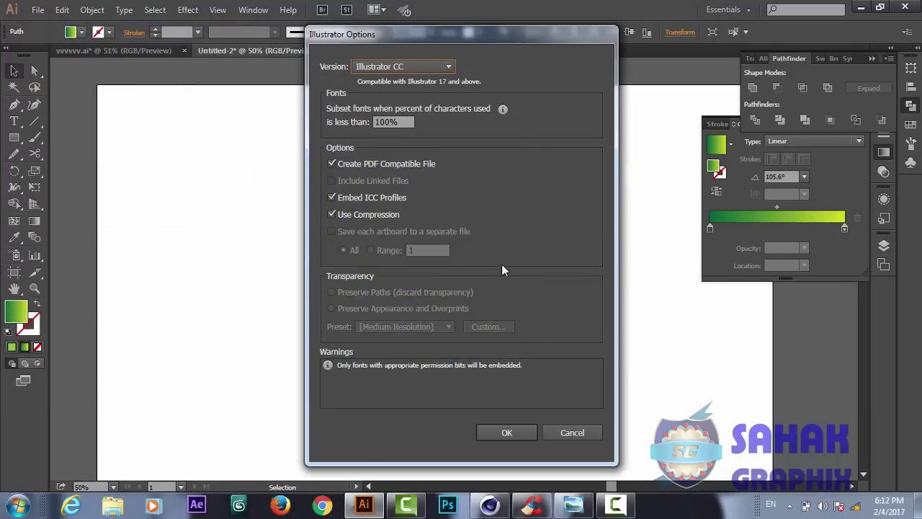
Set the file version to Illustrator 8 and complete the save in the legacy format.
{"action": "left_click", "coordinate": [451, 68]}
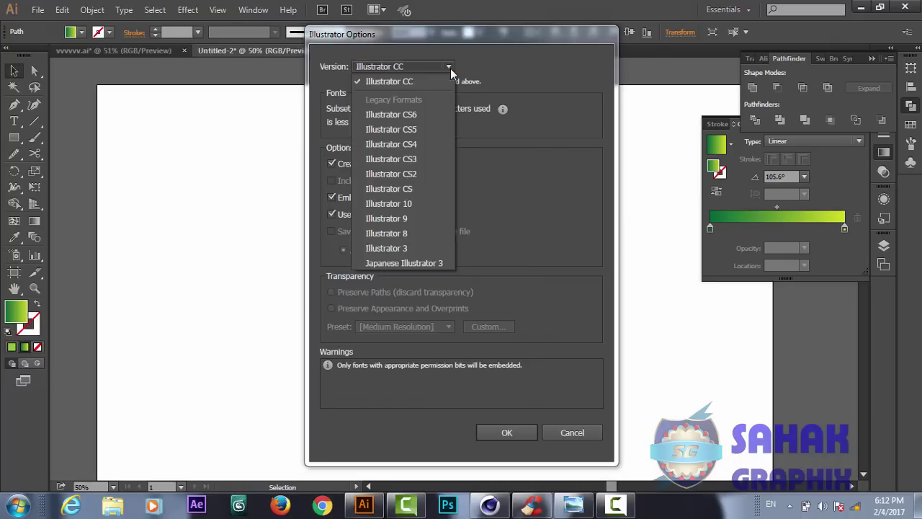
{"action": "left_click", "coordinate": [405, 233]}
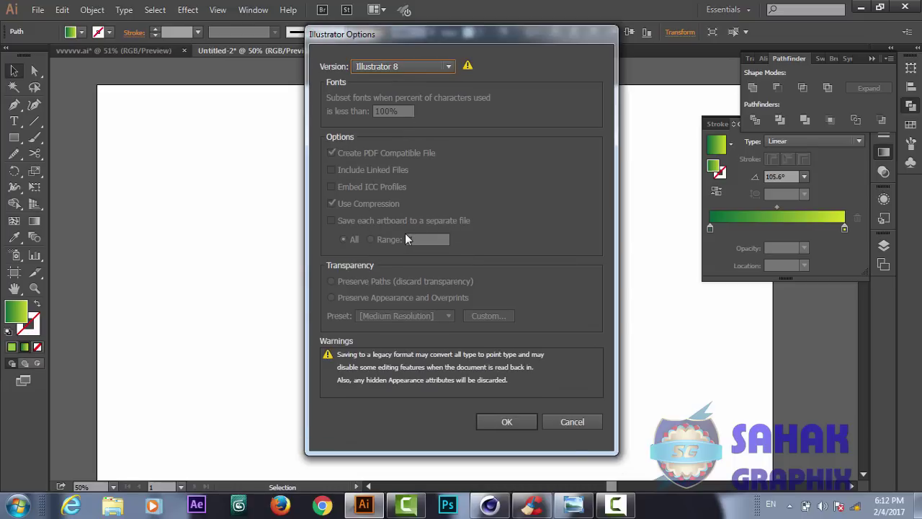
{"action": "left_click", "coordinate": [507, 422]}
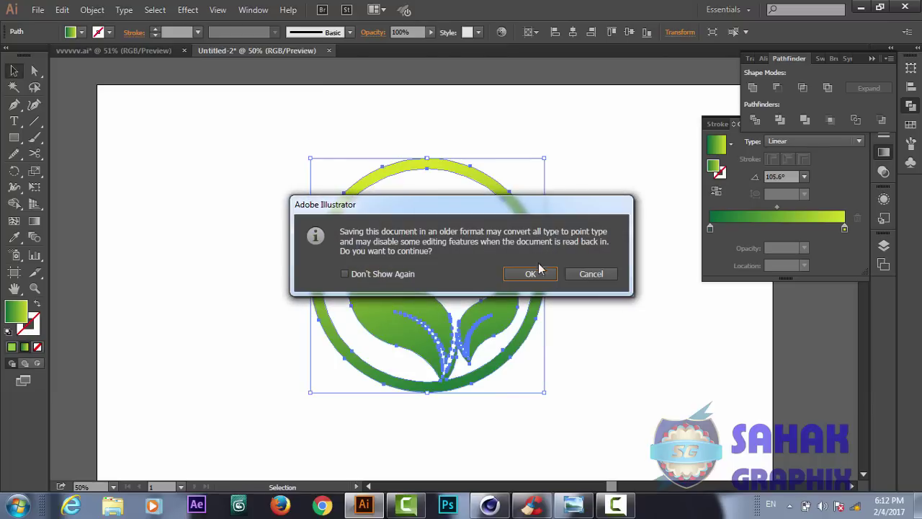
{"action": "left_click", "coordinate": [531, 275]}
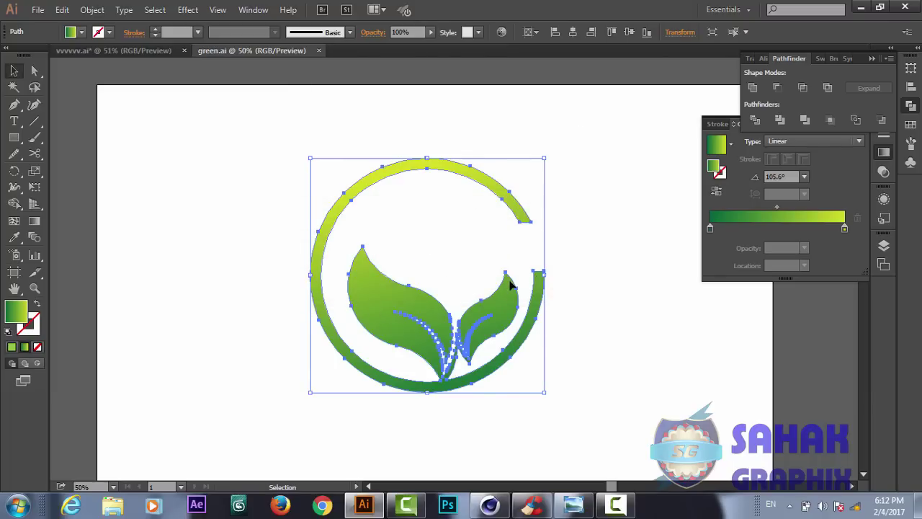
Switch to CINEMA 4D and open green.ai from the Desktop, importing it at a scale of 1 centimeter with connected splines.
{"action": "left_click", "coordinate": [861, 9]}
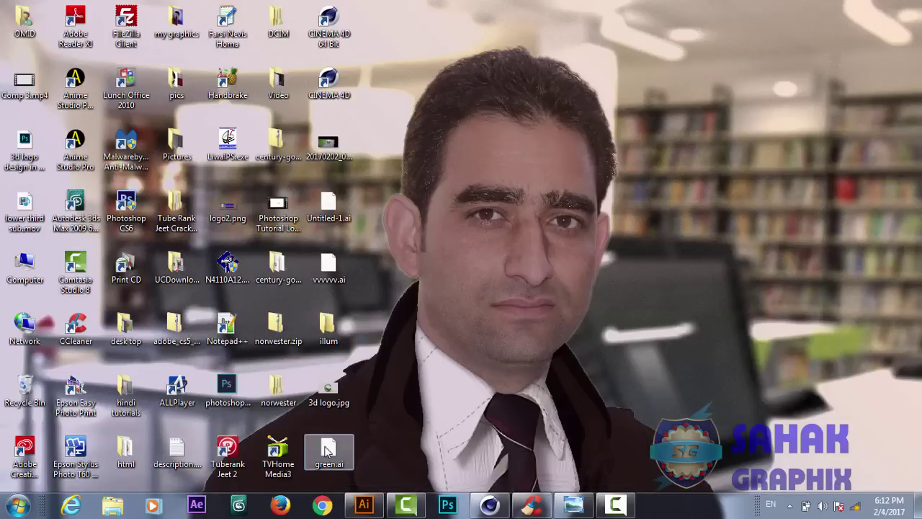
{"action": "left_click", "coordinate": [484, 506]}
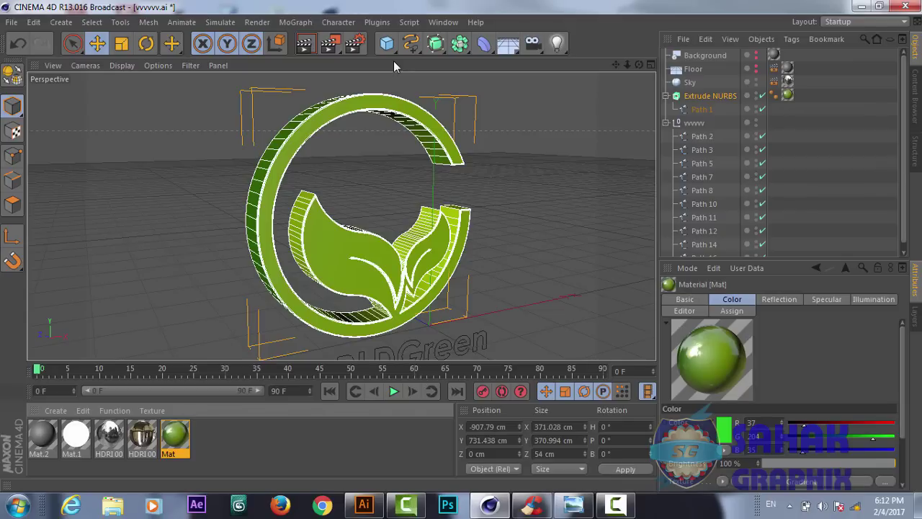
{"action": "left_click", "coordinate": [10, 24]}
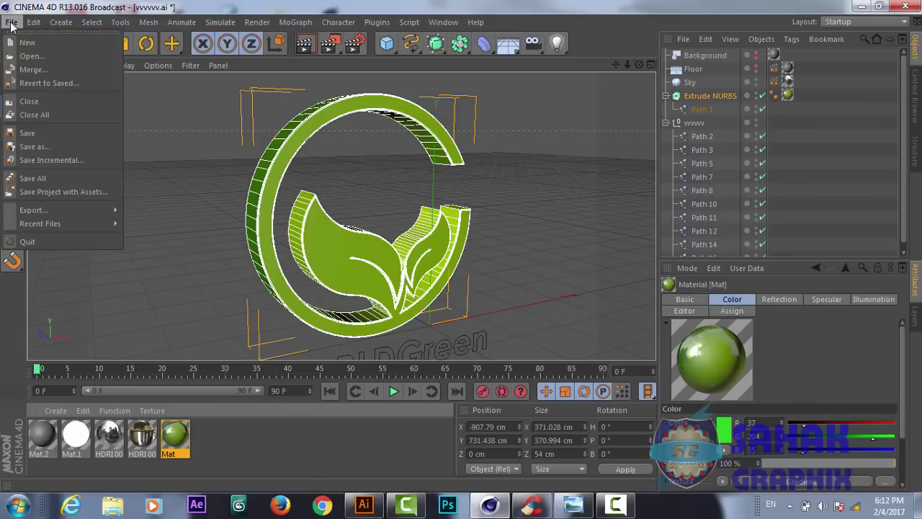
{"action": "left_click", "coordinate": [38, 57]}
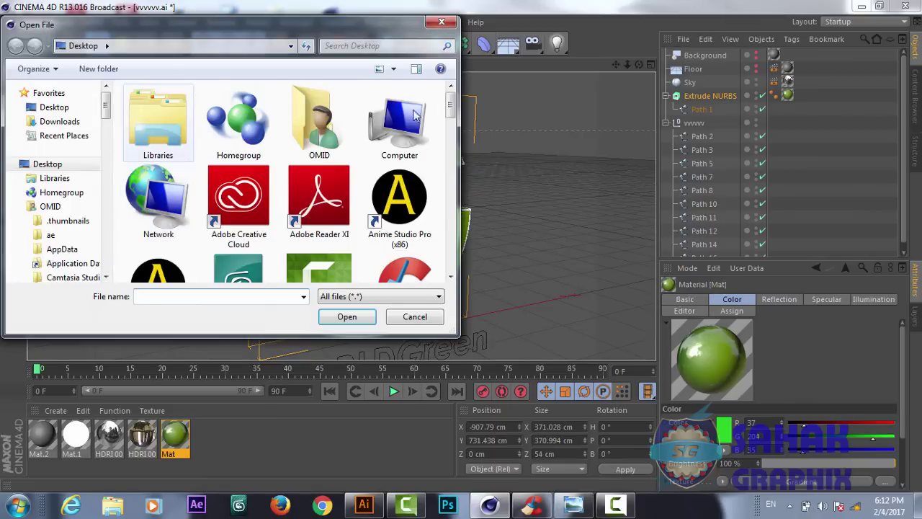
{"action": "left_click_drag", "start_coordinate": [449, 105], "coordinate": [463, 273]}
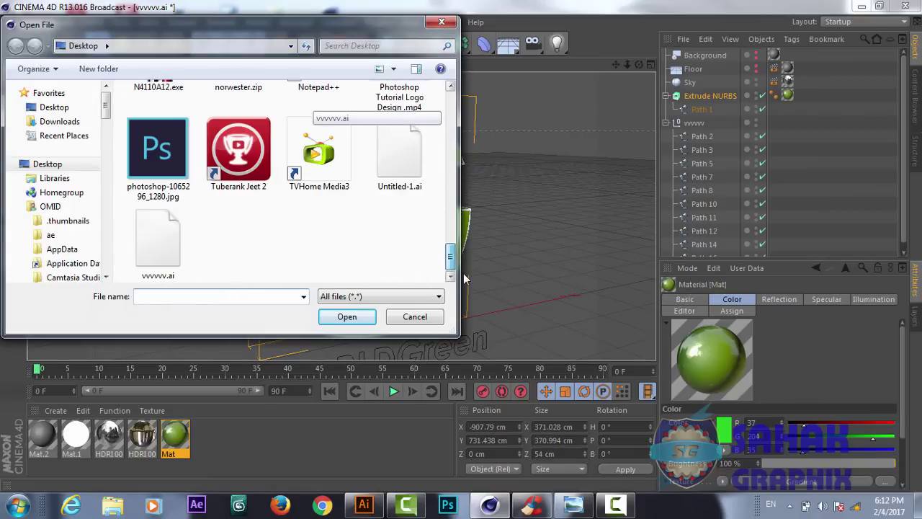
{"action": "left_click_drag", "start_coordinate": [454, 259], "coordinate": [435, 106]}
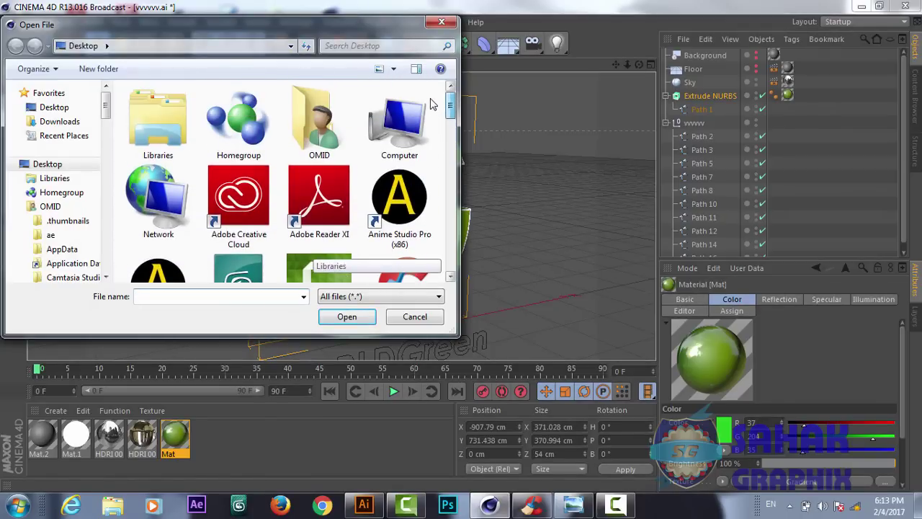
{"action": "left_click", "coordinate": [614, 509]}
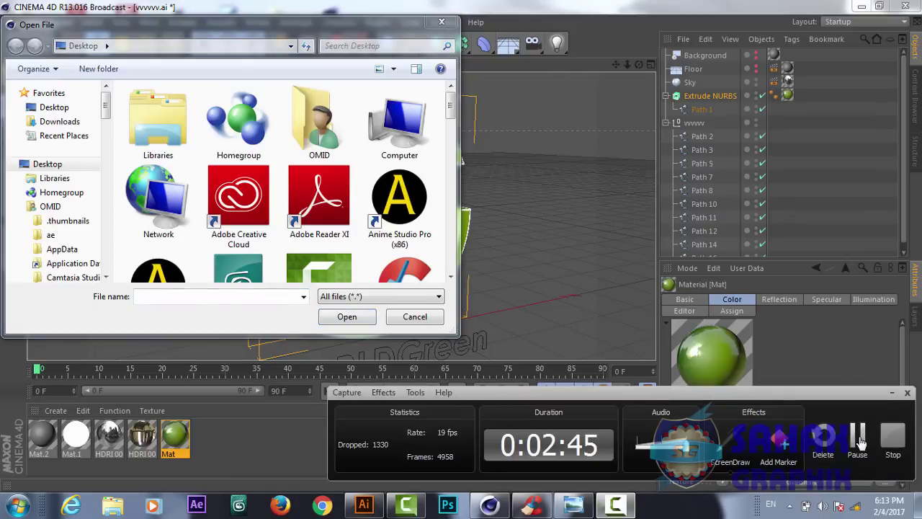
{"action": "left_click", "coordinate": [860, 439]}
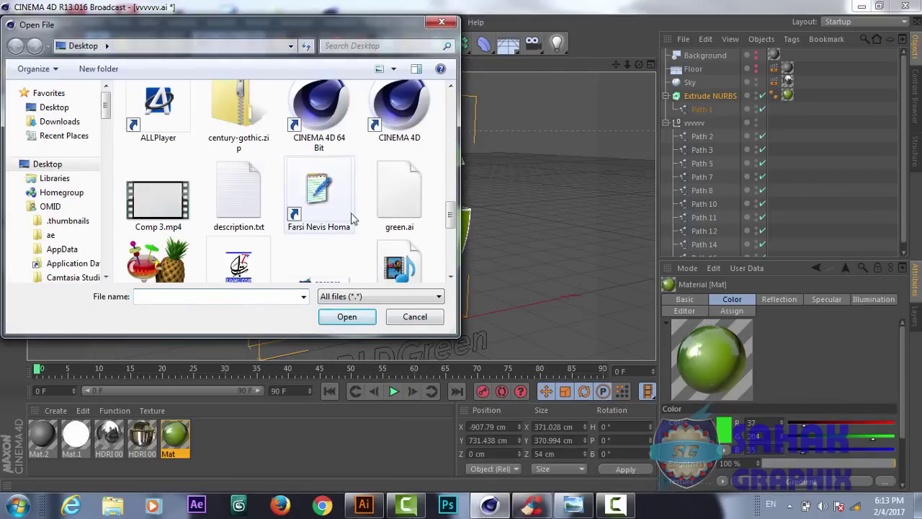
{"action": "left_click", "coordinate": [397, 210]}
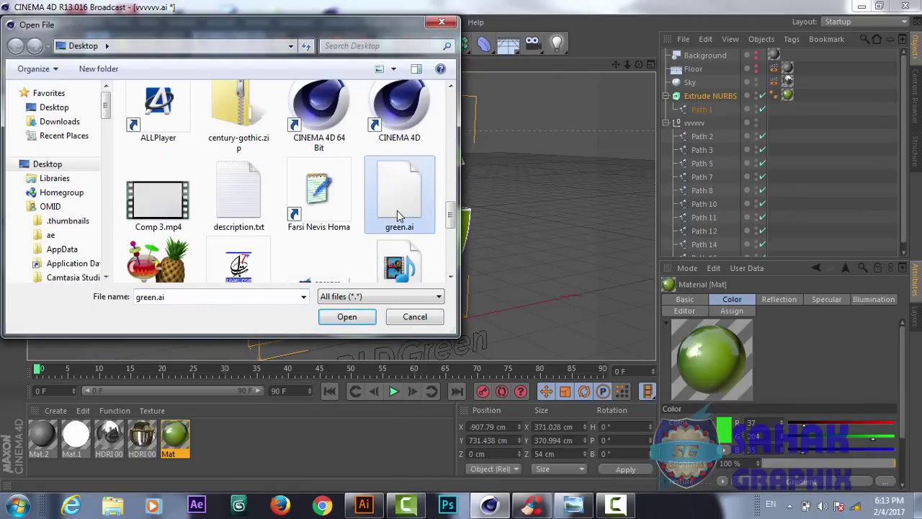
{"action": "left_click", "coordinate": [346, 317]}
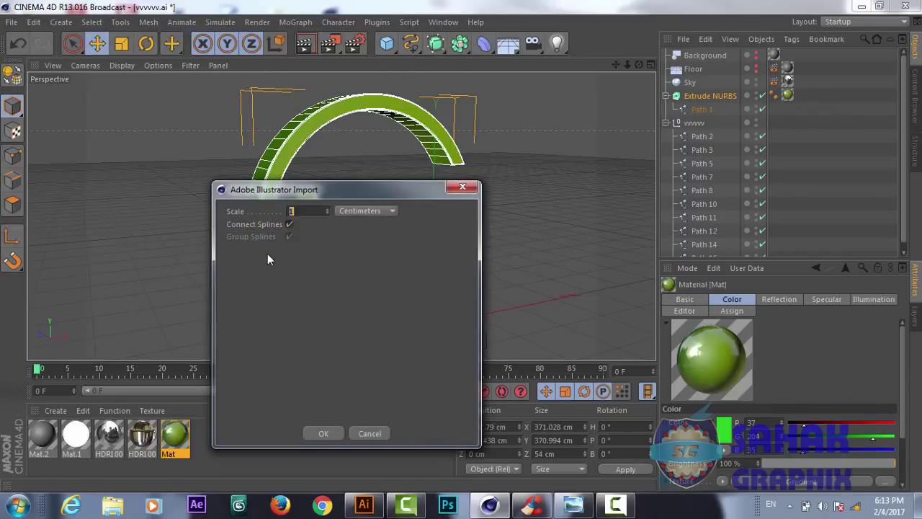
{"action": "left_click", "coordinate": [292, 210]}
{"action": "left_click", "coordinate": [325, 433]}
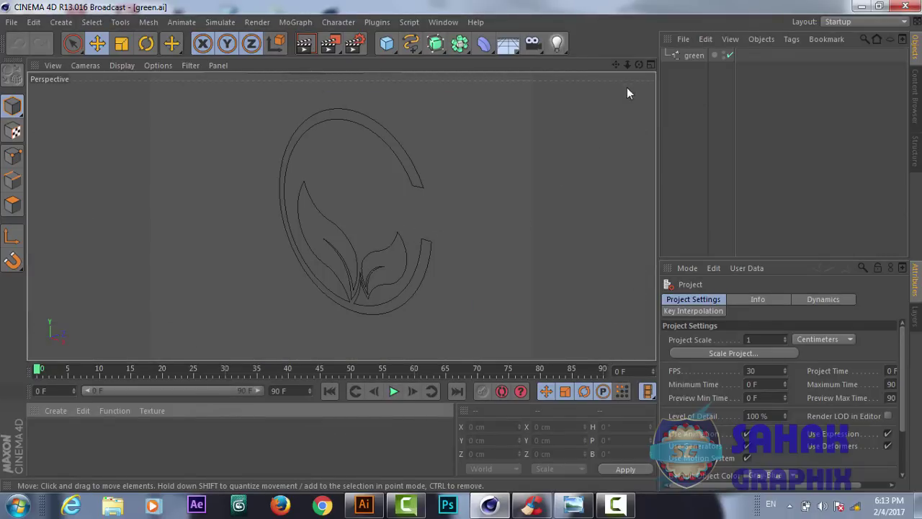
Raise the logo spline vertically above the floor grid to a Y position of about 432.5 cm.
{"action": "mouse_move", "coordinate": [628, 64]}
{"action": "left_mouse_down"}
{"action": "mouse_move", "coordinate": [589, 64]}
{"action": "mouse_move", "coordinate": [639, 68]}
{"action": "mouse_move", "coordinate": [638, 76]}
{"action": "mouse_move", "coordinate": [634, 69]}
{"action": "left_mouse_up"}
{"action": "scroll", "coordinate": [341, 216], "scroll_direction": "up", "scroll_amount": 2}
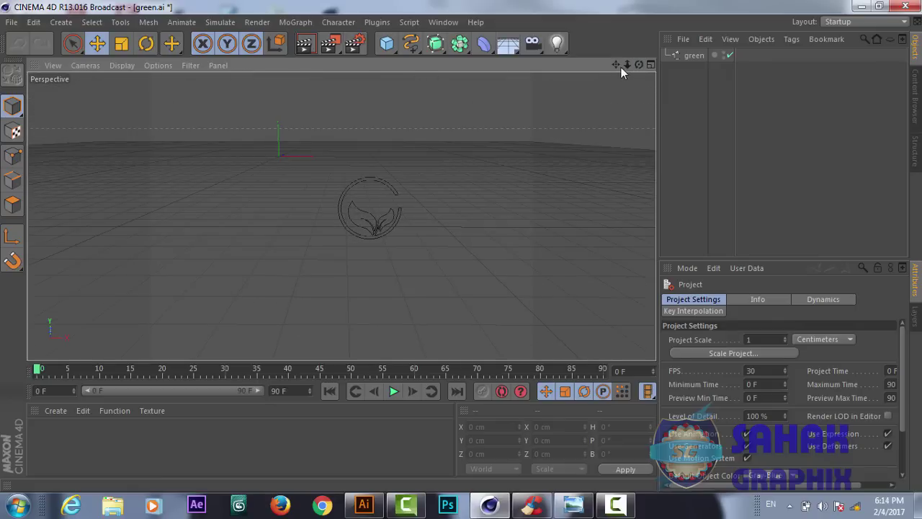
{"action": "left_click", "coordinate": [371, 226]}
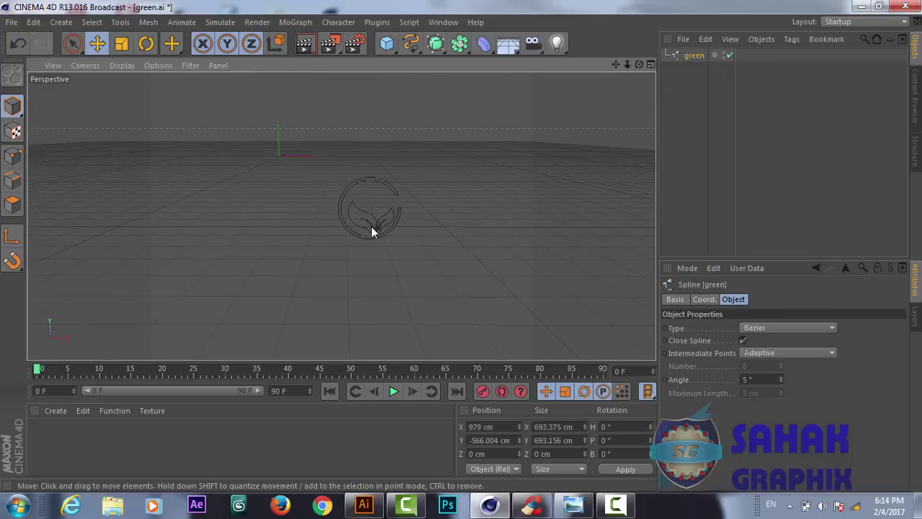
{"action": "mouse_move", "coordinate": [370, 129]}
{"action": "left_mouse_down"}
{"action": "mouse_move", "coordinate": [375, 173]}
{"action": "mouse_move", "coordinate": [376, 137]}
{"action": "left_mouse_up"}
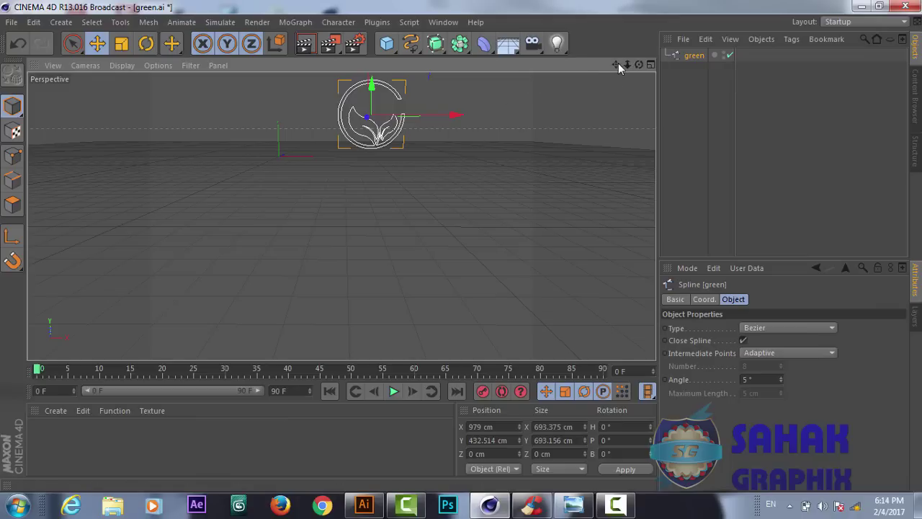
Add an Extrude NURBS object and place the green spline inside it as its child.
{"action": "left_click_drag", "start_coordinate": [629, 63], "coordinate": [339, 216]}
{"action": "left_click_drag", "start_coordinate": [639, 65], "coordinate": [567, 79]}
{"action": "left_click_drag", "start_coordinate": [639, 70], "coordinate": [639, 101]}
{"action": "left_click_drag", "start_coordinate": [616, 66], "coordinate": [613, 105]}
{"action": "left_click_drag", "start_coordinate": [627, 64], "coordinate": [610, 69]}
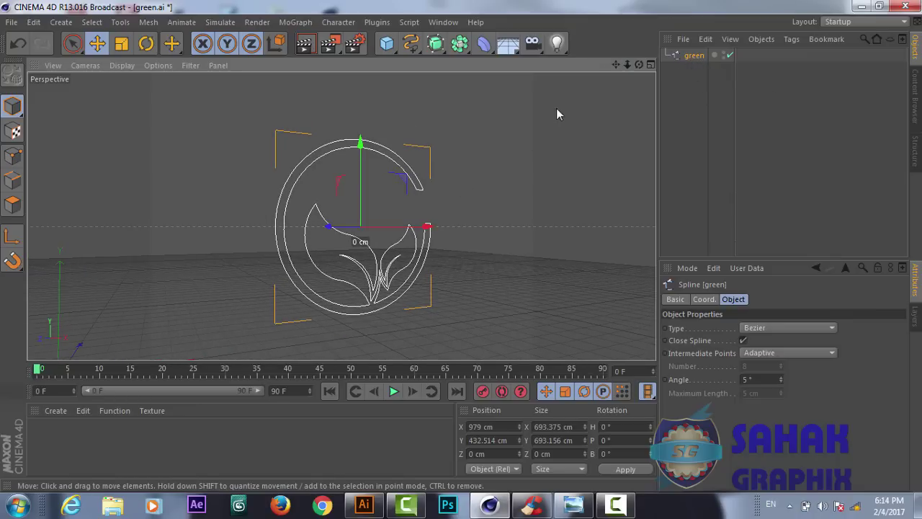
{"action": "left_click_drag", "start_coordinate": [444, 51], "coordinate": [581, 60]}
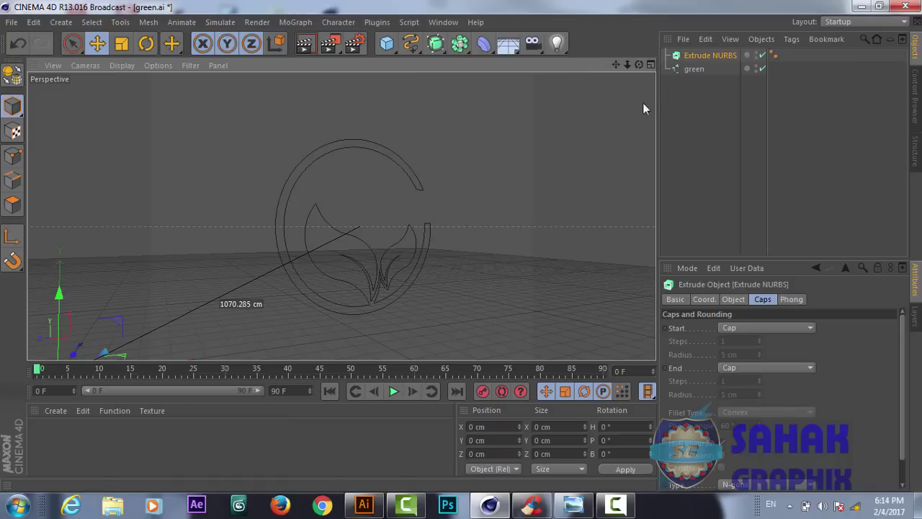
{"action": "left_click_drag", "start_coordinate": [698, 70], "coordinate": [725, 59]}
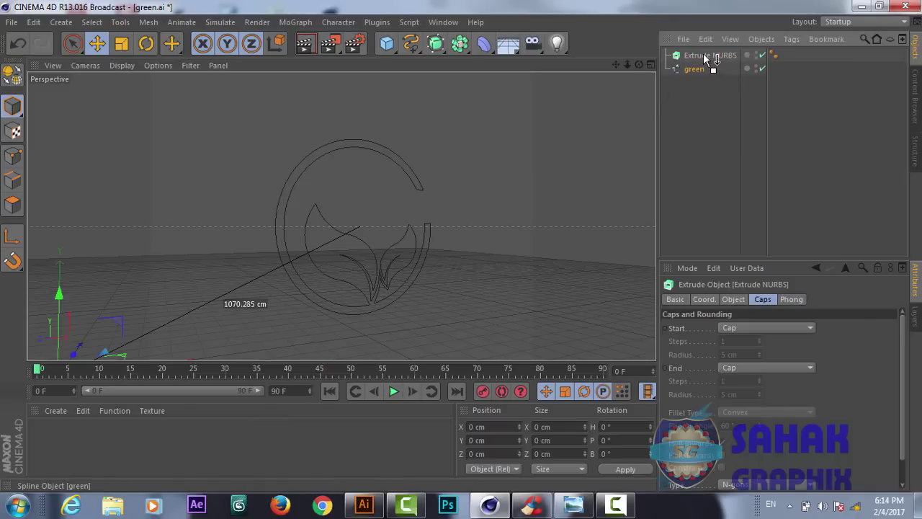
Drop the green spline onto the Extrude NURBS object so that it becomes its child.
{"action": "left_click_drag", "start_coordinate": [704, 54], "coordinate": [704, 54]}
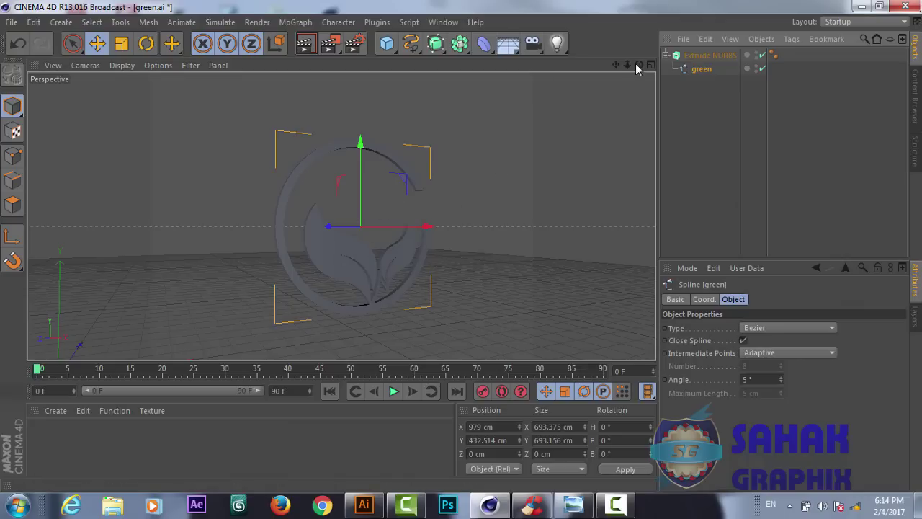
{"action": "left_click_drag", "start_coordinate": [638, 65], "coordinate": [341, 215]}
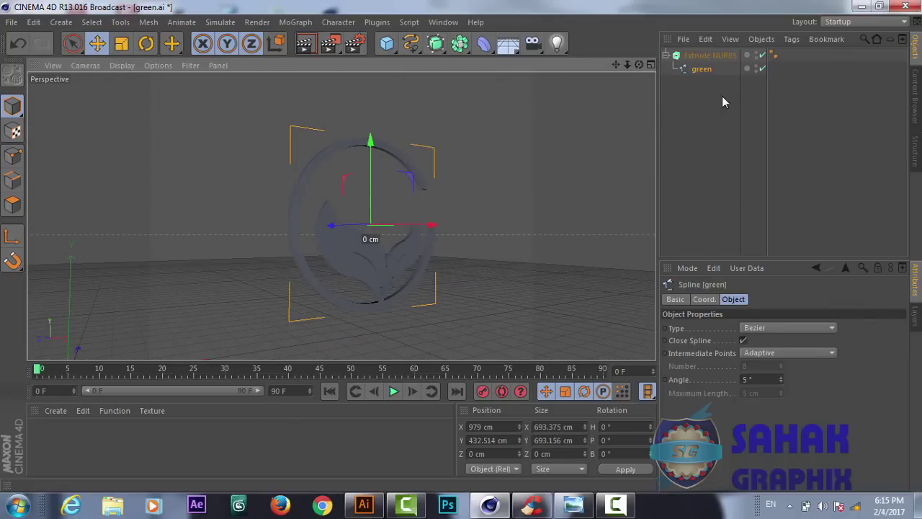
Set the Extrude NURBS object's third Movement value, its depth along Z, to 50 cm.
{"action": "left_click", "coordinate": [709, 55]}
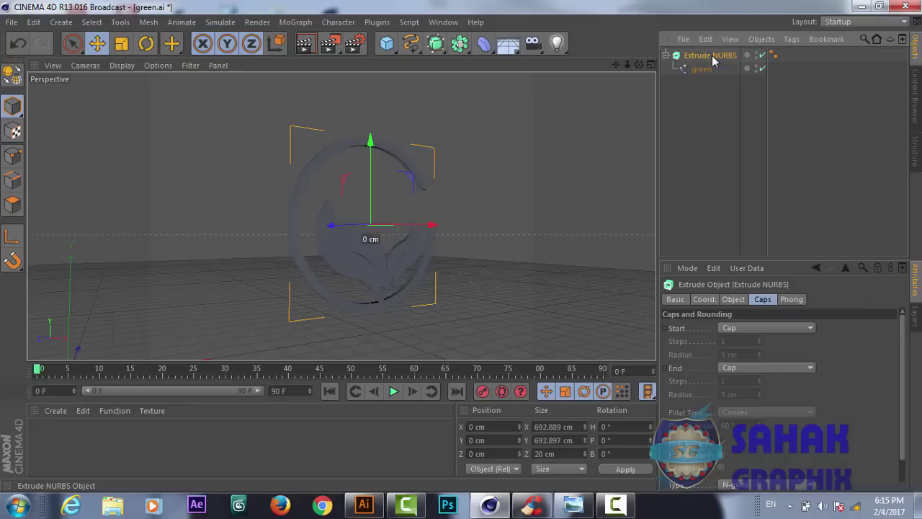
{"action": "left_click", "coordinate": [731, 301]}
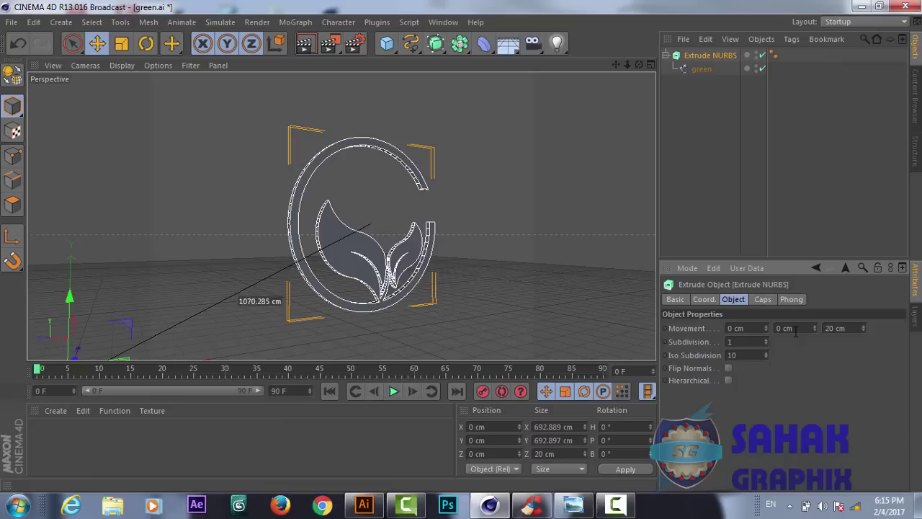
{"action": "double_click", "coordinate": [829, 328]}
{"action": "type", "text": "50"}
{"action": "left_click", "coordinate": [787, 328]}
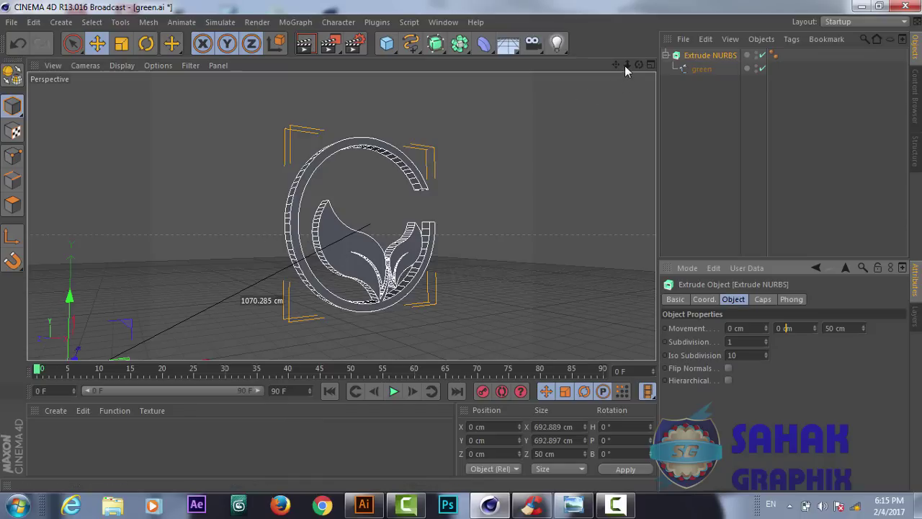
Increase the logo's extrusion depth along Z to 70 cm.
{"action": "left_click_drag", "start_coordinate": [626, 65], "coordinate": [655, 66]}
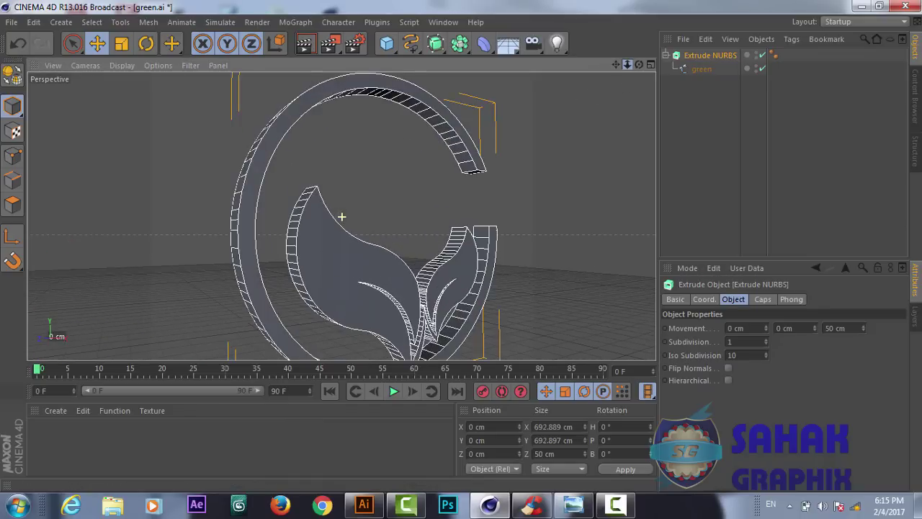
{"action": "left_click_drag", "start_coordinate": [342, 216], "coordinate": [342, 216], "text": "alt"}
{"action": "left_click_drag", "start_coordinate": [639, 65], "coordinate": [405, 168]}
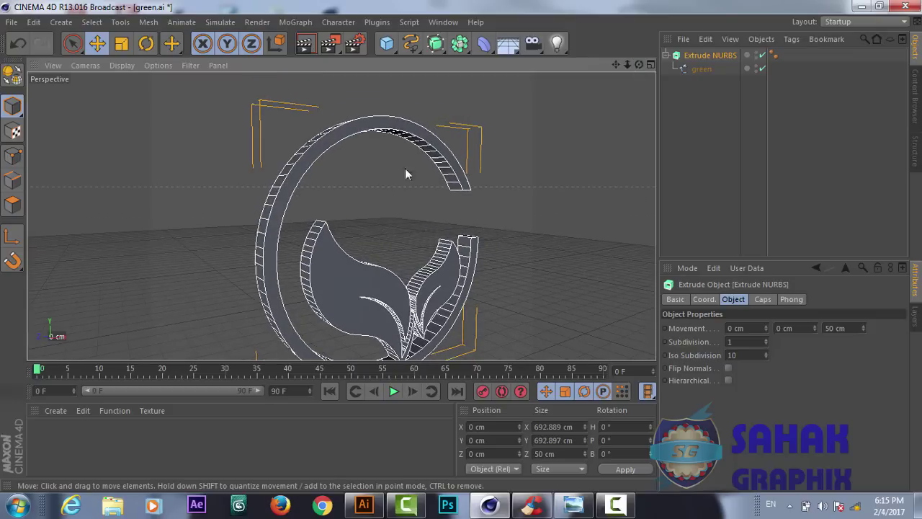
{"action": "left_click", "coordinate": [829, 329]}
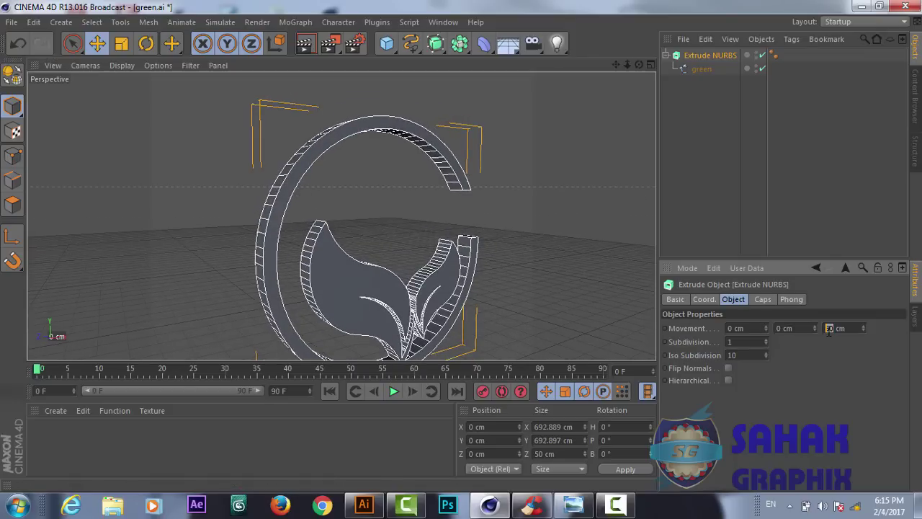
{"action": "type", "text": "70"}
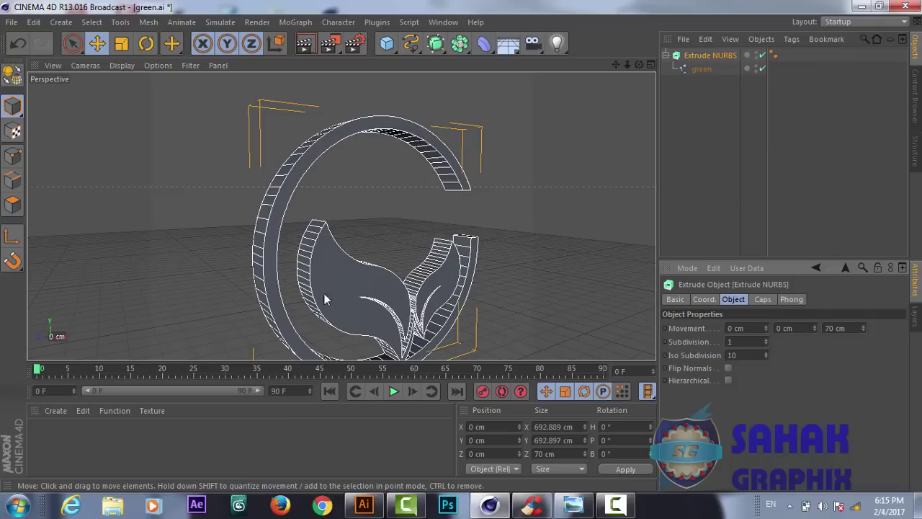
Change the extrusion's start cap to Fillet Cap with 5 steps and a 2 cm radius.
{"action": "left_click_drag", "start_coordinate": [639, 64], "coordinate": [404, 279]}
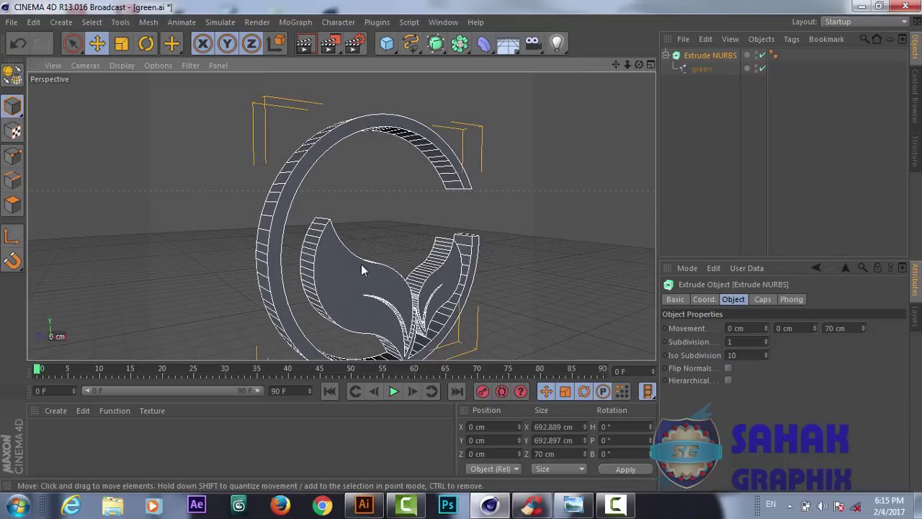
{"action": "left_click", "coordinate": [762, 299]}
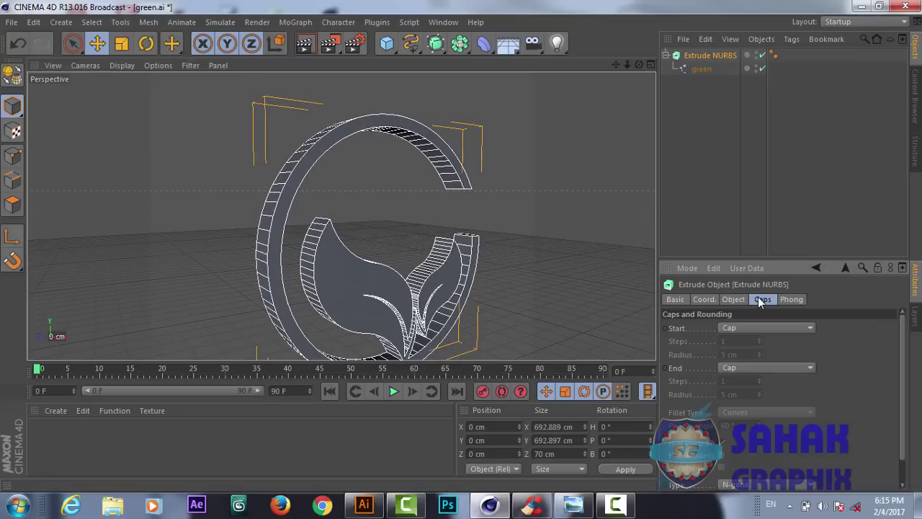
{"action": "left_click", "coordinate": [765, 327]}
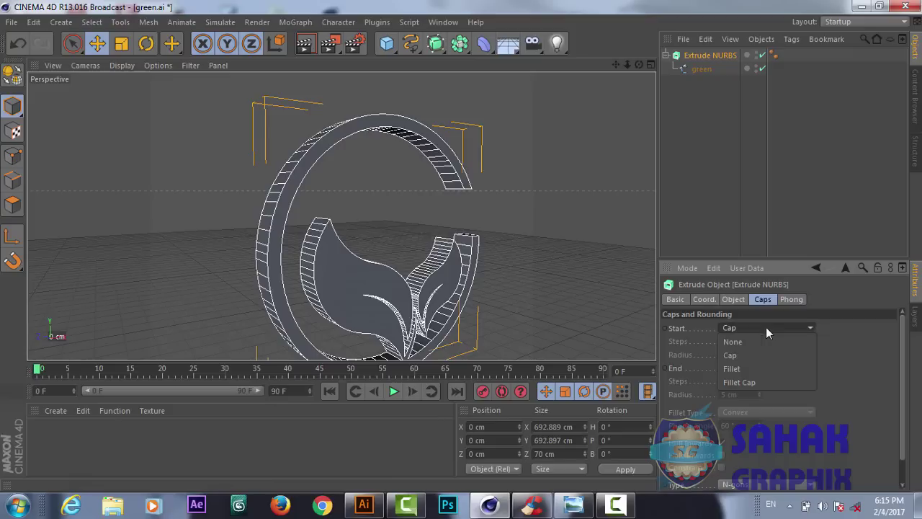
{"action": "left_click", "coordinate": [753, 382]}
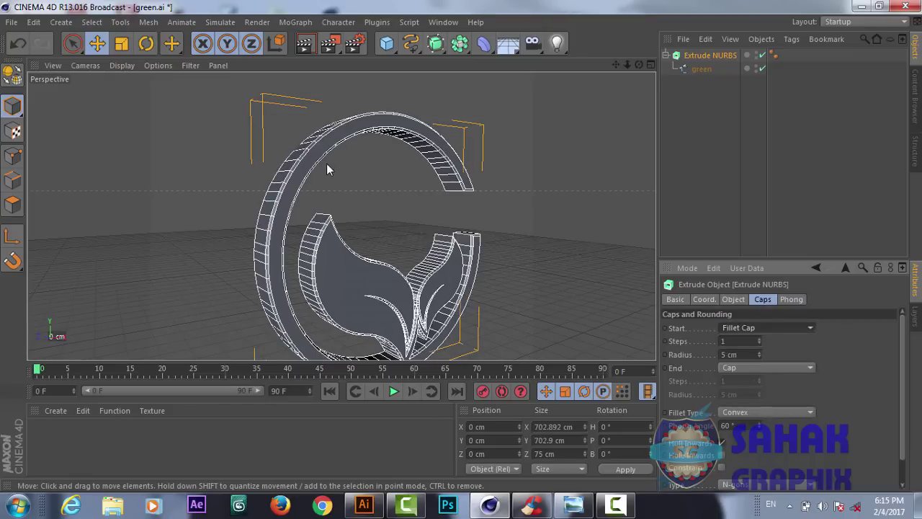
{"action": "left_click_drag", "start_coordinate": [628, 64], "coordinate": [695, 65]}
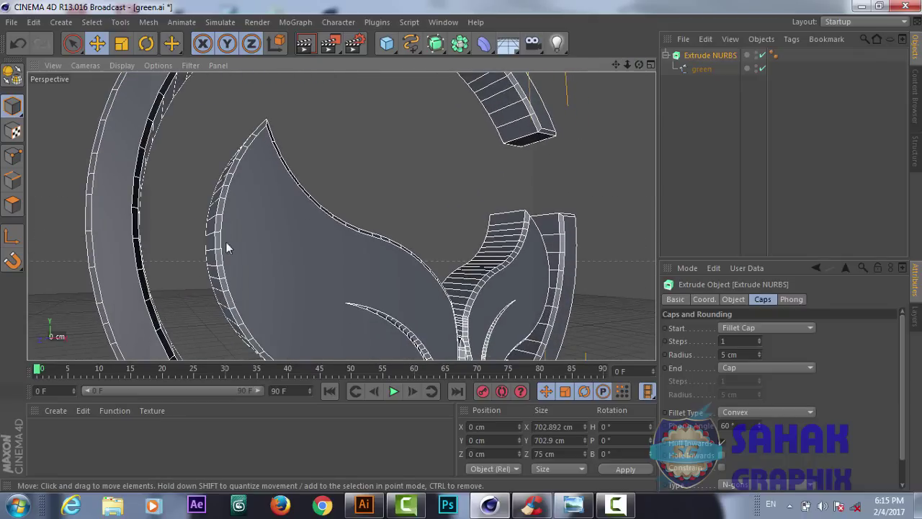
{"action": "left_click", "coordinate": [760, 340]}
{"action": "left_click", "coordinate": [760, 340]}
{"action": "left_click", "coordinate": [760, 340]}
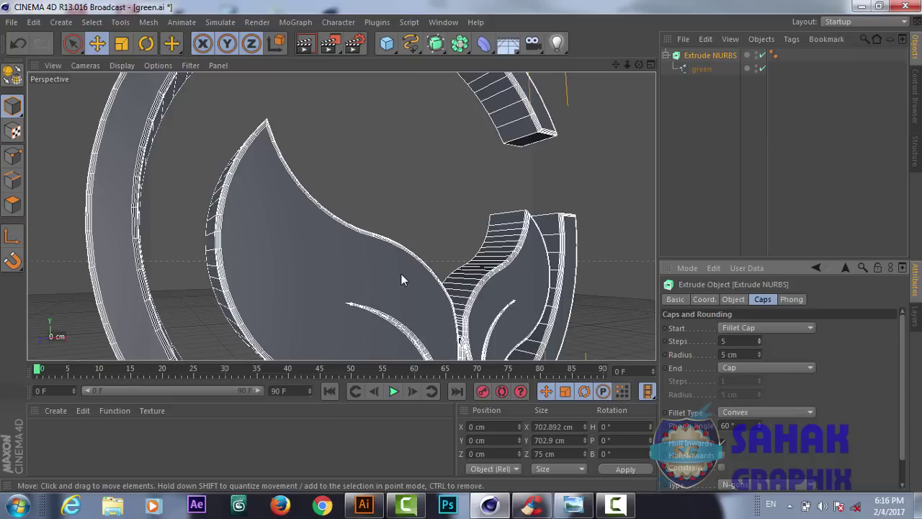
{"action": "left_click", "coordinate": [759, 356]}
{"action": "left_click", "coordinate": [760, 356]}
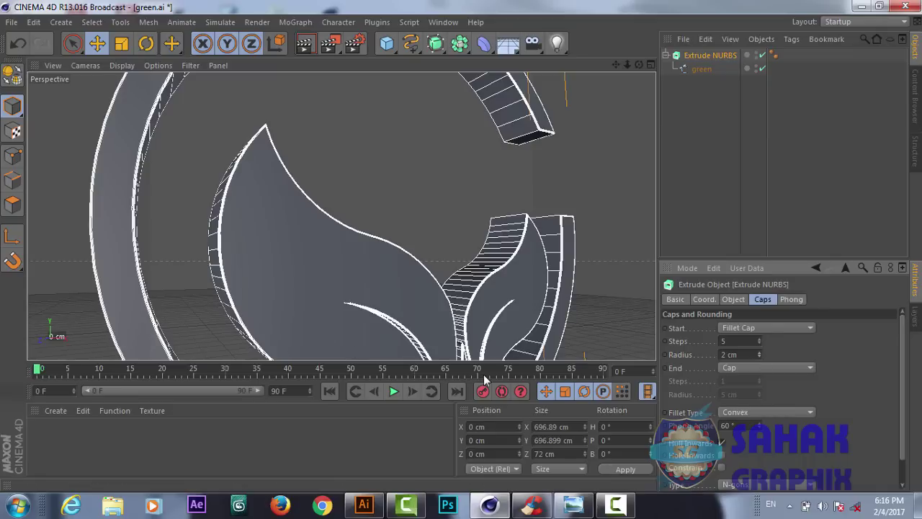
Change the extrusion's end cap to Fillet Cap and set its radius to 6 cm.
{"action": "left_click", "coordinate": [764, 370]}
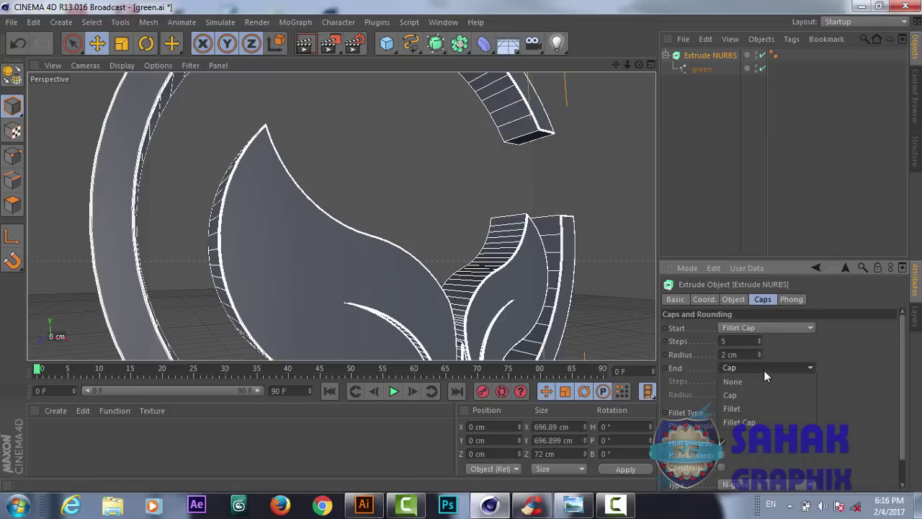
{"action": "left_click", "coordinate": [769, 420]}
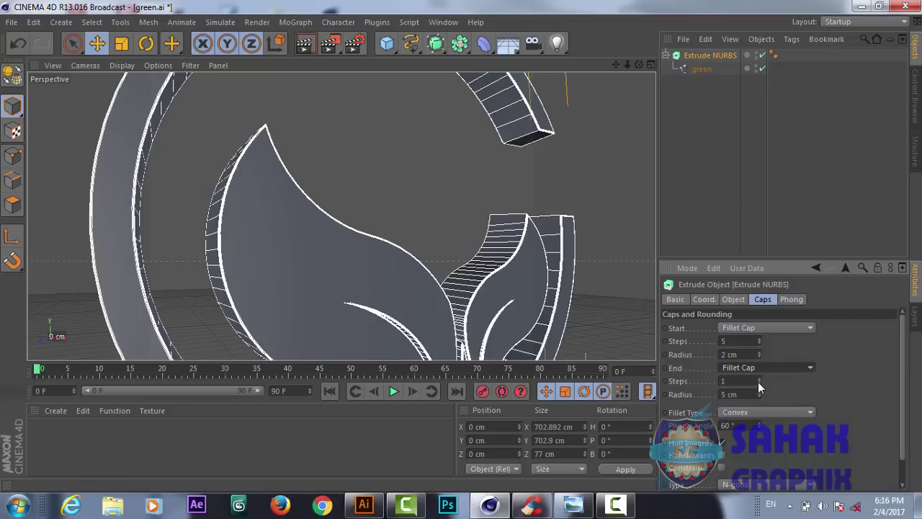
{"action": "left_click", "coordinate": [760, 395]}
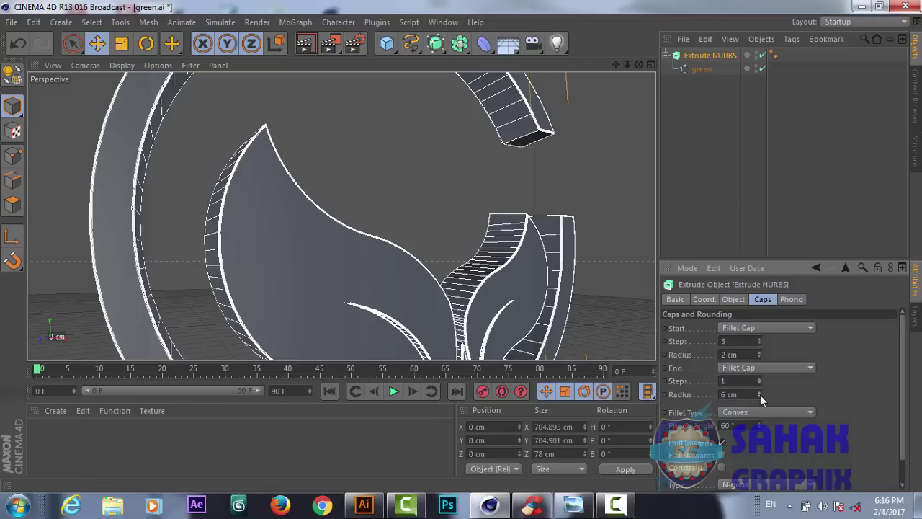
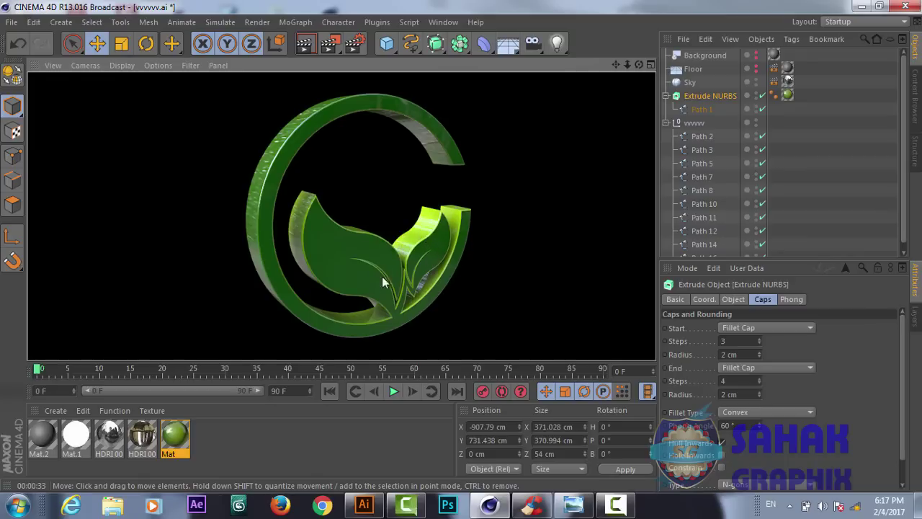
Copy the green Mat material from the vvvvv.ai scene and paste it into the green.ai scene.
{"action": "left_click", "coordinate": [175, 436]}
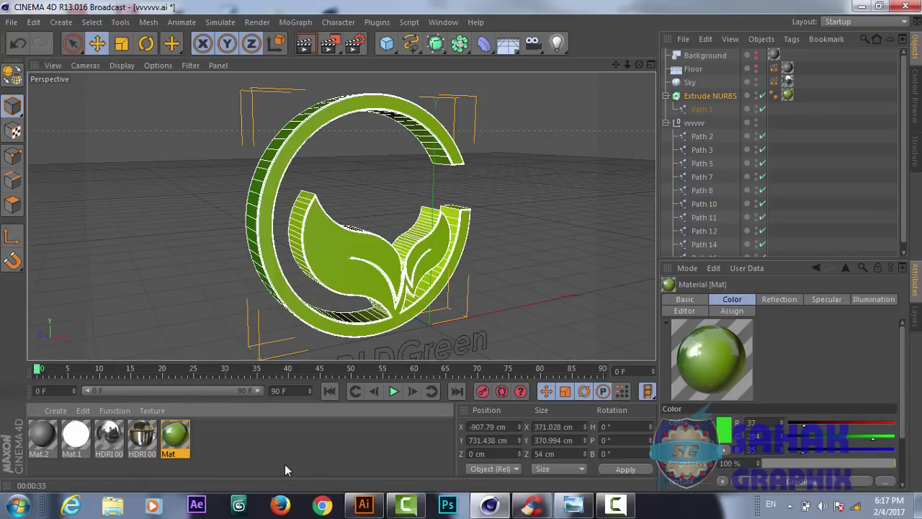
{"action": "right_click", "coordinate": [182, 448]}
{"action": "left_click", "coordinate": [179, 442]}
{"action": "left_click", "coordinate": [441, 23]}
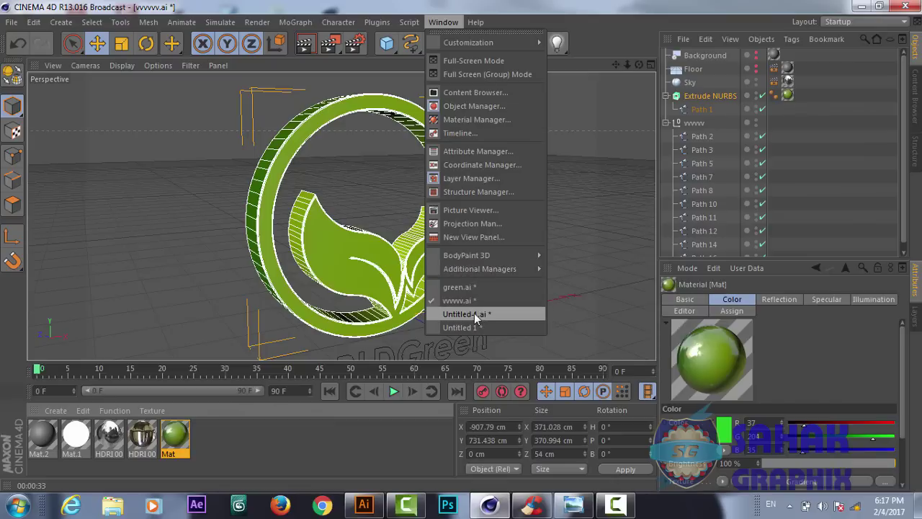
{"action": "left_click", "coordinate": [465, 288]}
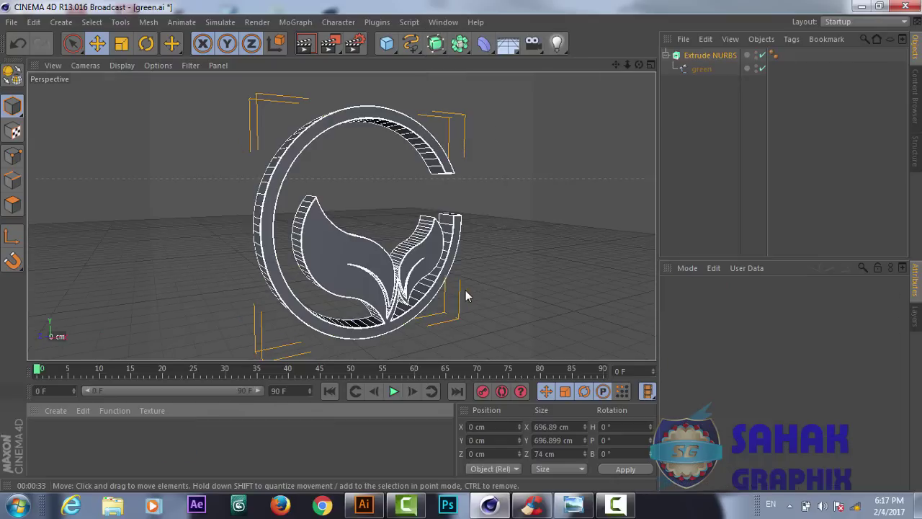
{"action": "double_click", "coordinate": [124, 448]}
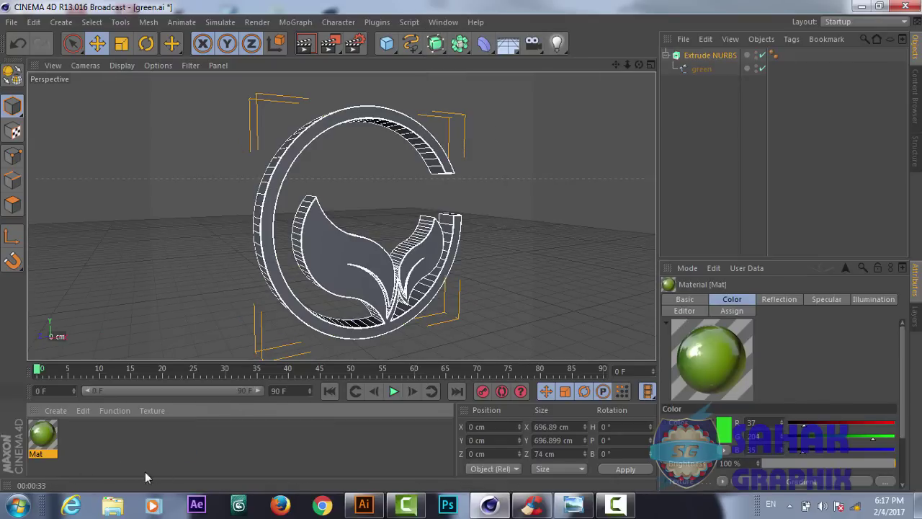
Edit the Mat material, choose Gradient as its Color channel texture, and open the gradient's shader settings.
{"action": "double_click", "coordinate": [44, 435]}
{"action": "left_click_drag", "start_coordinate": [482, 101], "coordinate": [703, 96]}
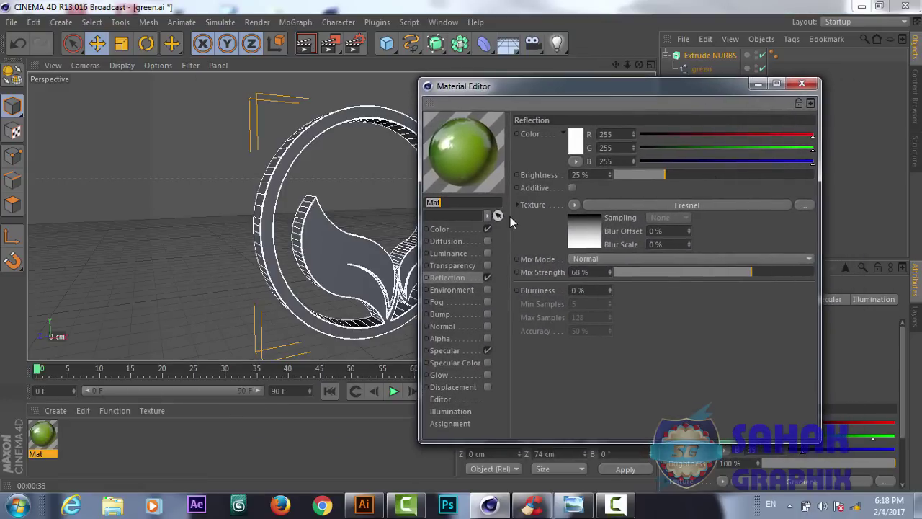
{"action": "left_click", "coordinate": [449, 230]}
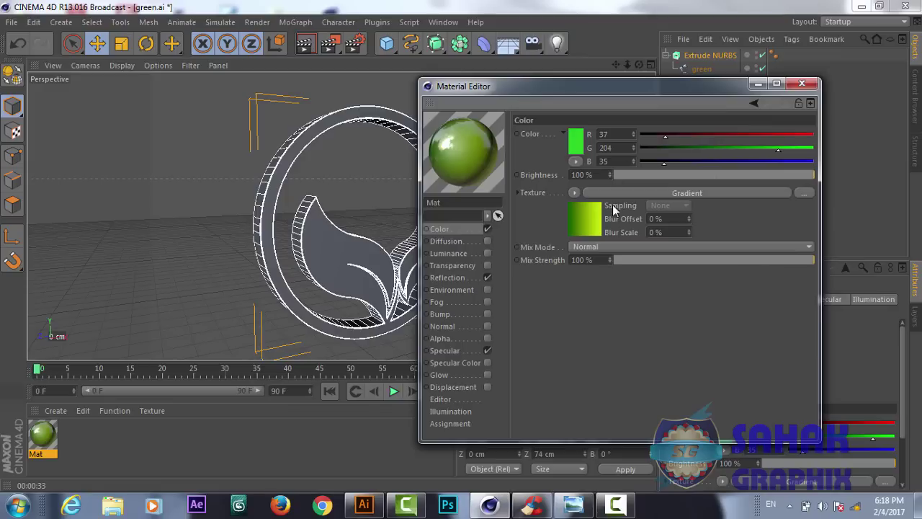
{"action": "left_click", "coordinate": [575, 194]}
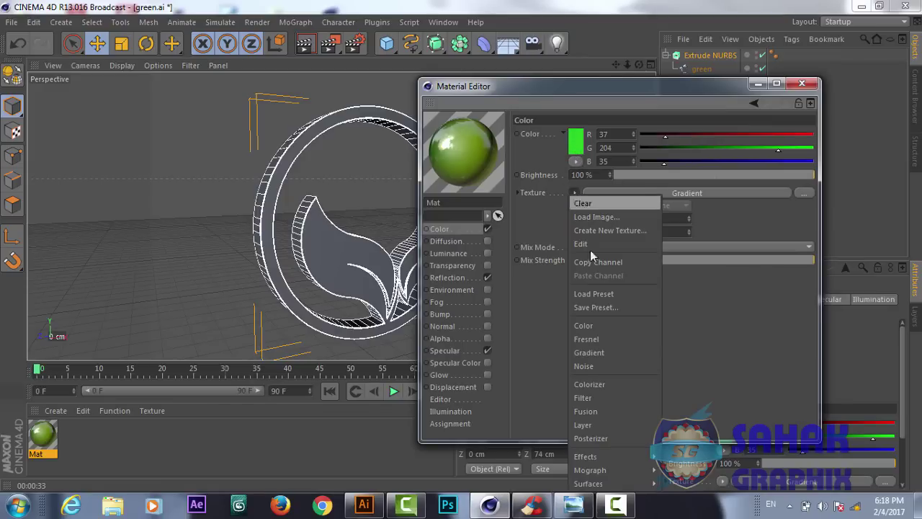
{"action": "left_click", "coordinate": [591, 352]}
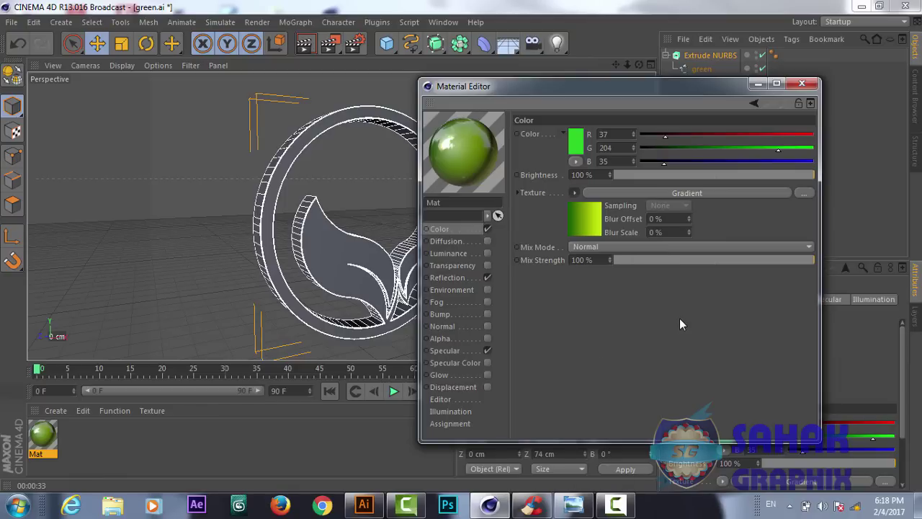
{"action": "left_click", "coordinate": [589, 224]}
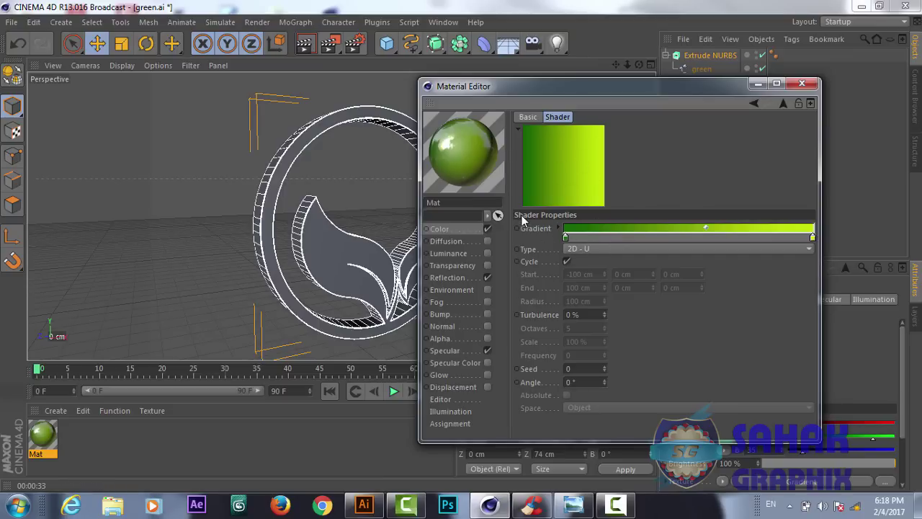
Choose Fresnel as the texture of the Mat material's Reflection channel, dismissing the Windows color scheme prompt.
{"action": "left_click", "coordinate": [461, 277]}
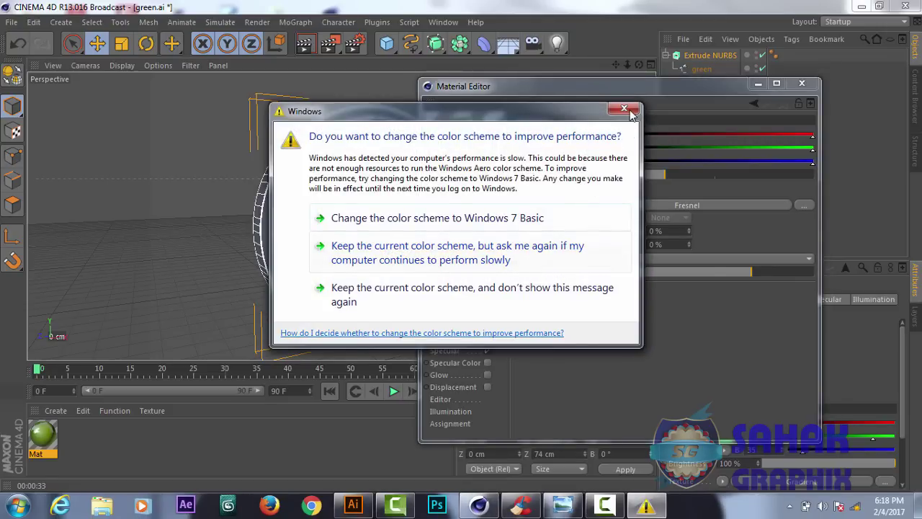
{"action": "left_click", "coordinate": [625, 109]}
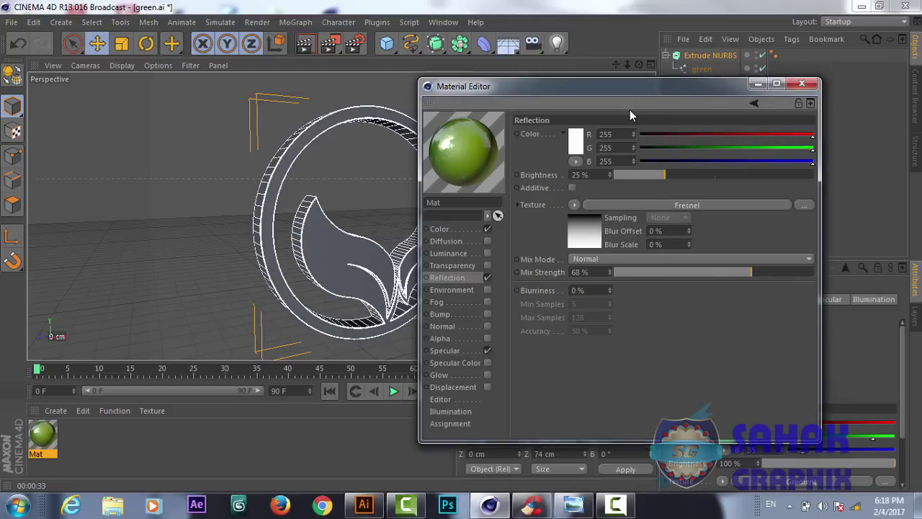
{"action": "left_click", "coordinate": [580, 205]}
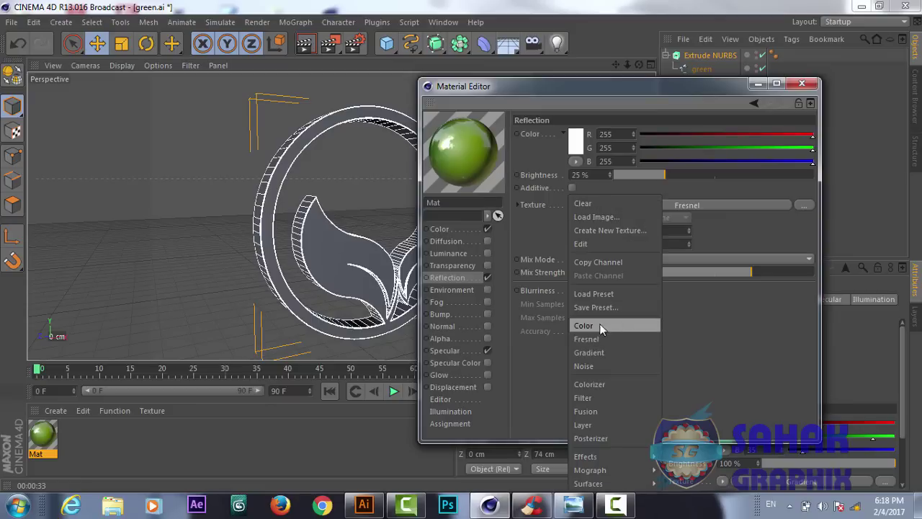
{"action": "left_click", "coordinate": [711, 322]}
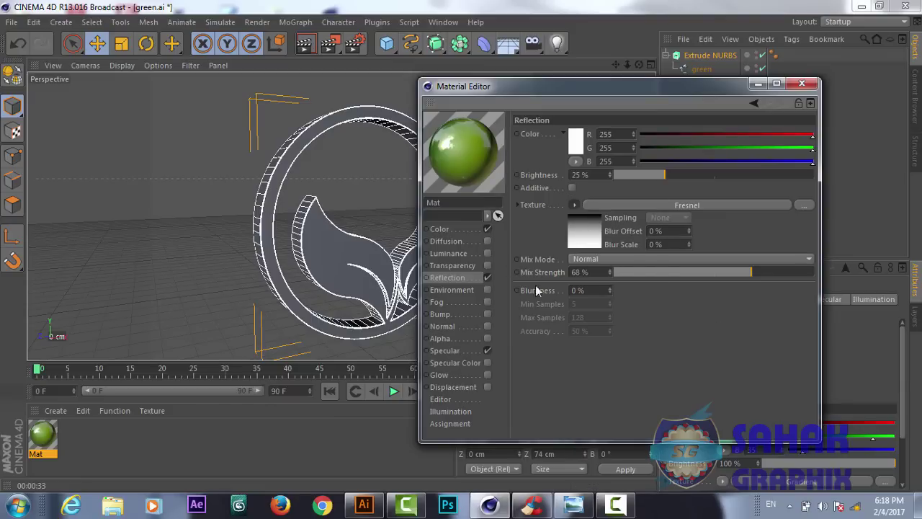
{"action": "left_click", "coordinate": [575, 206]}
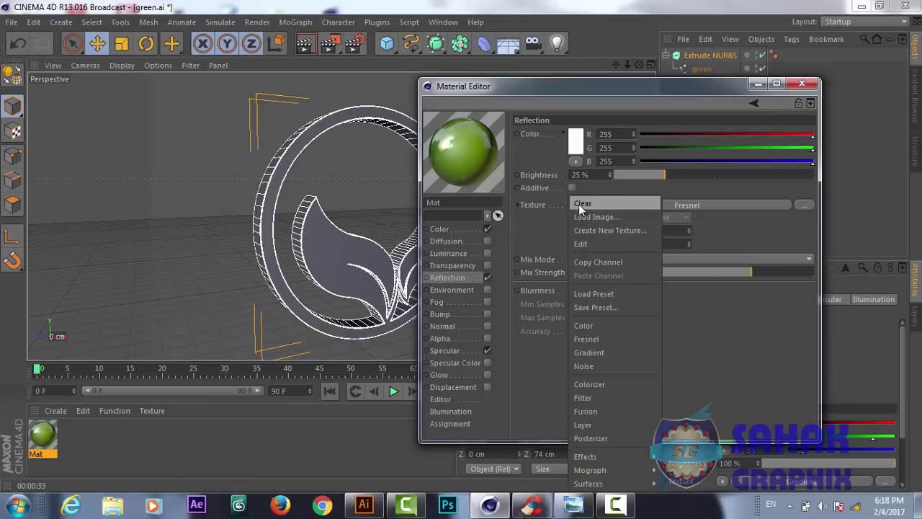
{"action": "left_click", "coordinate": [595, 342]}
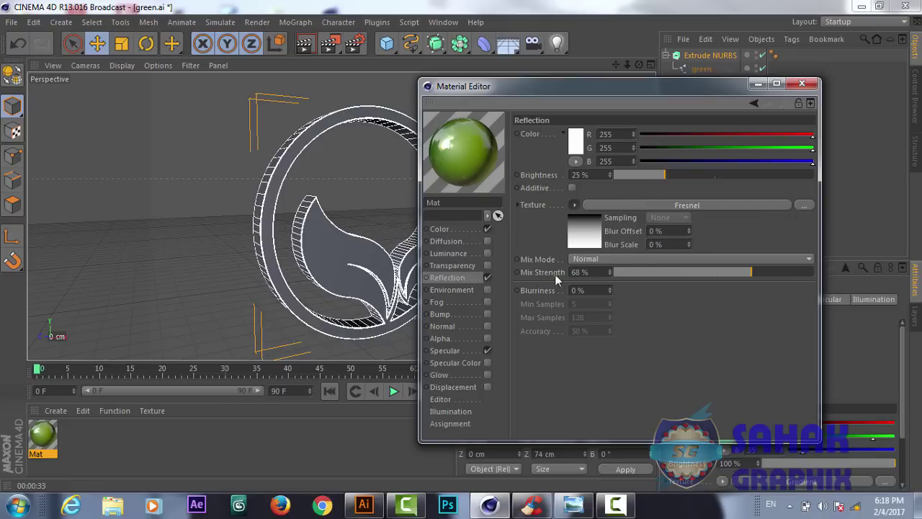
Check the Mat material's Specular channel, apply the material to the extruded logo, and render the view.
{"action": "left_click", "coordinate": [448, 351]}
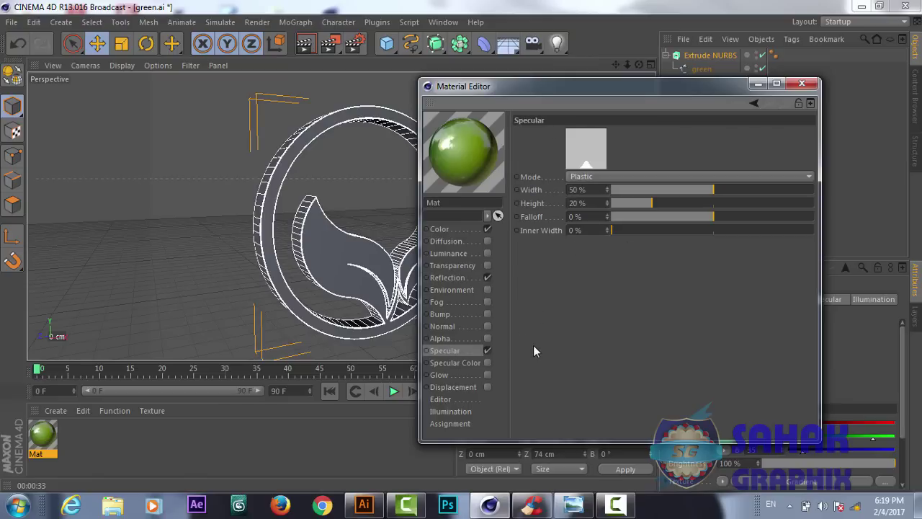
{"action": "left_click", "coordinate": [800, 82]}
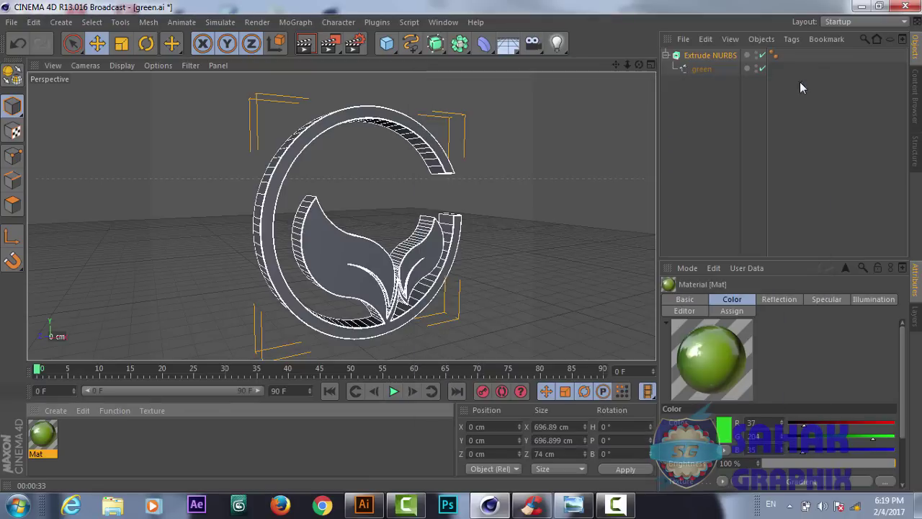
{"action": "left_click_drag", "start_coordinate": [45, 440], "coordinate": [328, 281]}
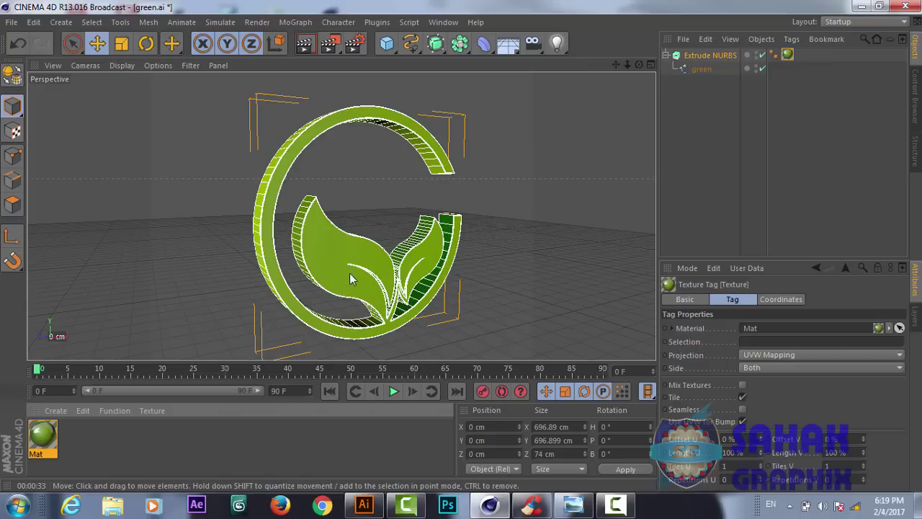
{"action": "left_click", "coordinate": [307, 46]}
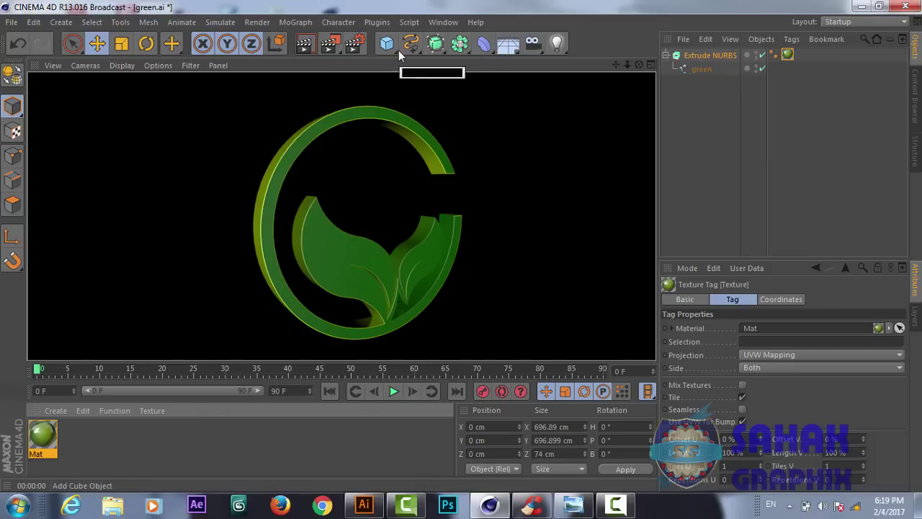
{"action": "left_click_drag", "start_coordinate": [517, 49], "coordinate": [625, 54]}
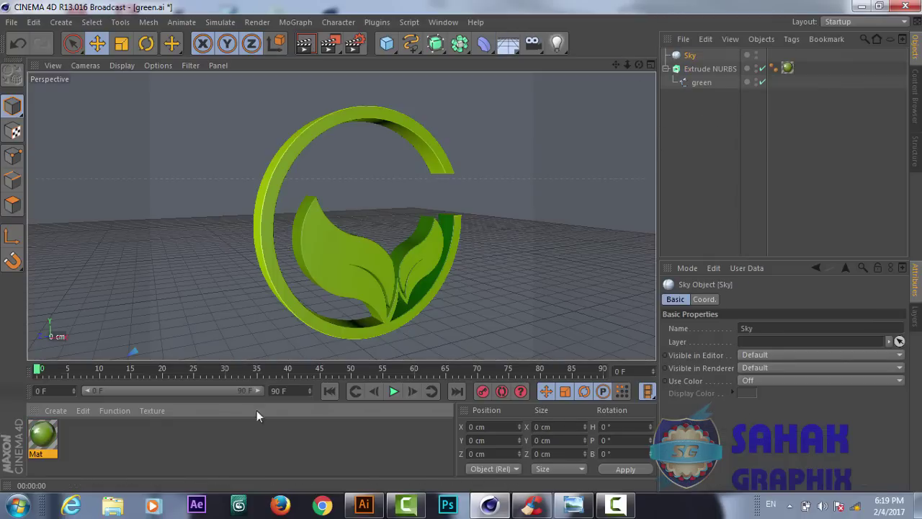
{"action": "double_click", "coordinate": [94, 437]}
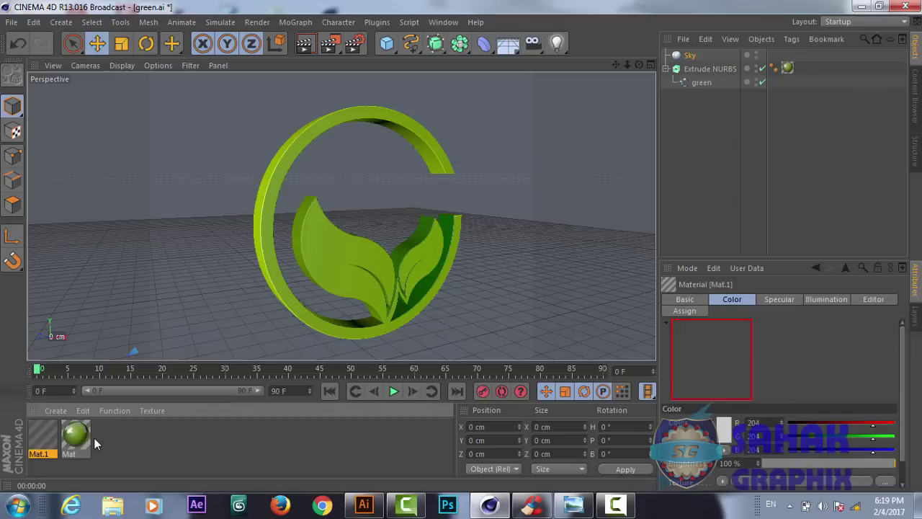
{"action": "double_click", "coordinate": [46, 436]}
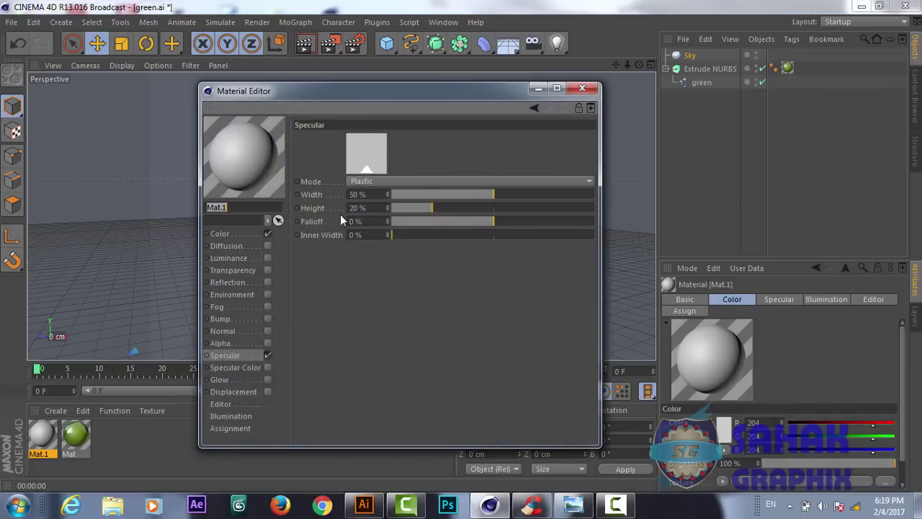
{"action": "left_click", "coordinate": [581, 88]}
{"action": "key", "text": "Delete"}
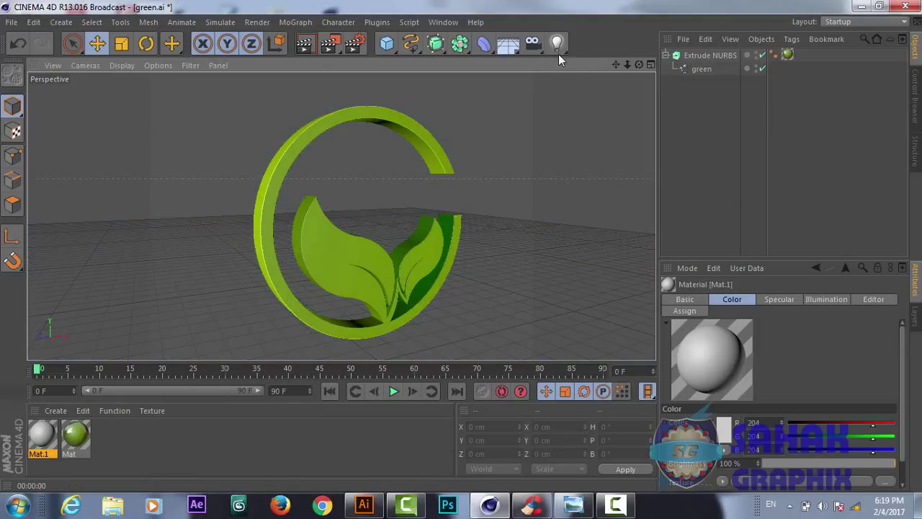
Add a Sky object to the scene and load the HDRI 003 material from the content library.
{"action": "left_click_drag", "start_coordinate": [517, 50], "coordinate": [619, 55]}
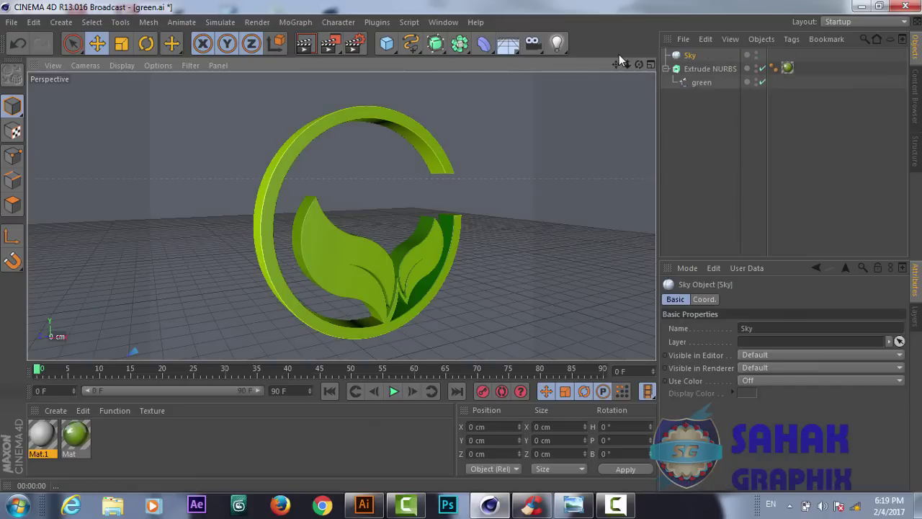
{"action": "left_click", "coordinate": [915, 102]}
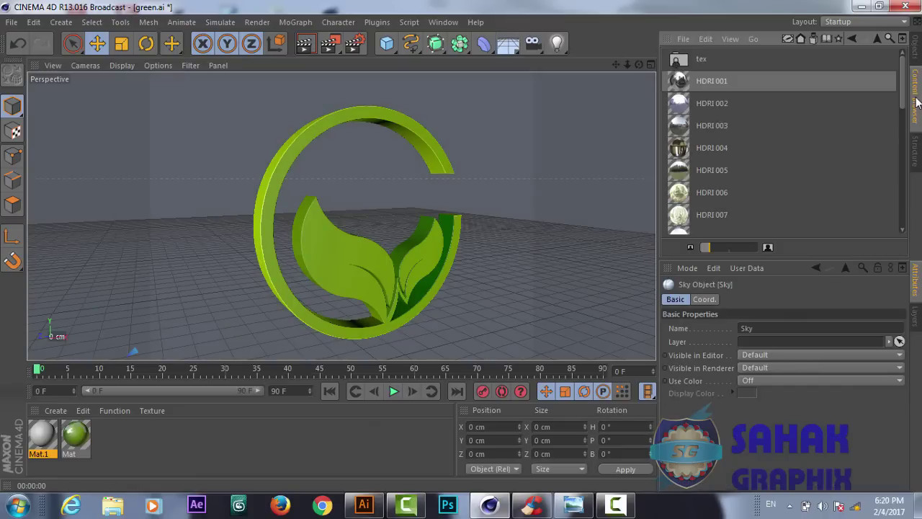
{"action": "left_click", "coordinate": [694, 128]}
{"action": "double_click", "coordinate": [694, 127]}
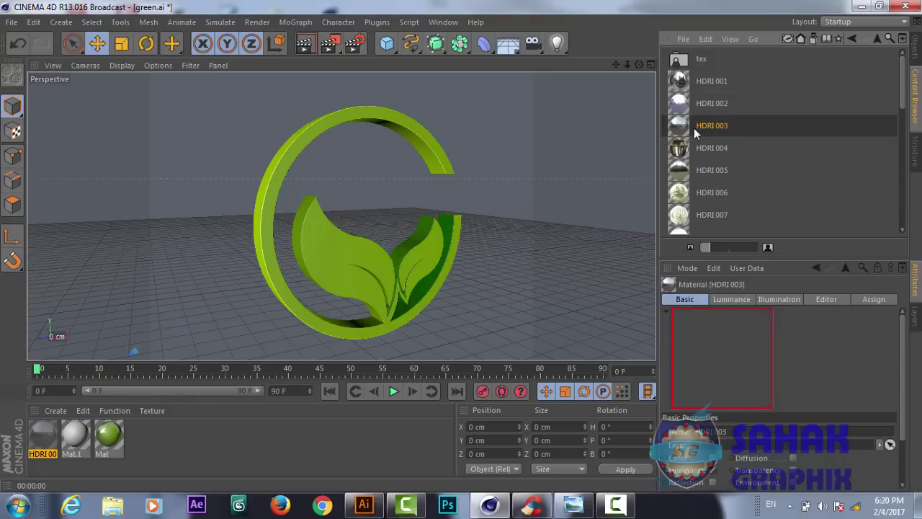
Apply the HDRI 003 material to the Sky object, dismissing the Windows color scheme prompt.
{"action": "left_click", "coordinate": [159, 451]}
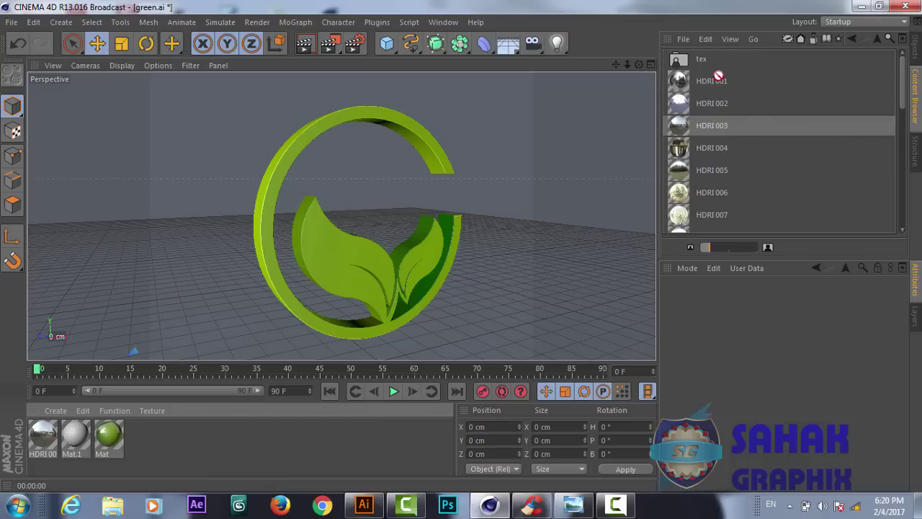
{"action": "left_click", "coordinate": [917, 55]}
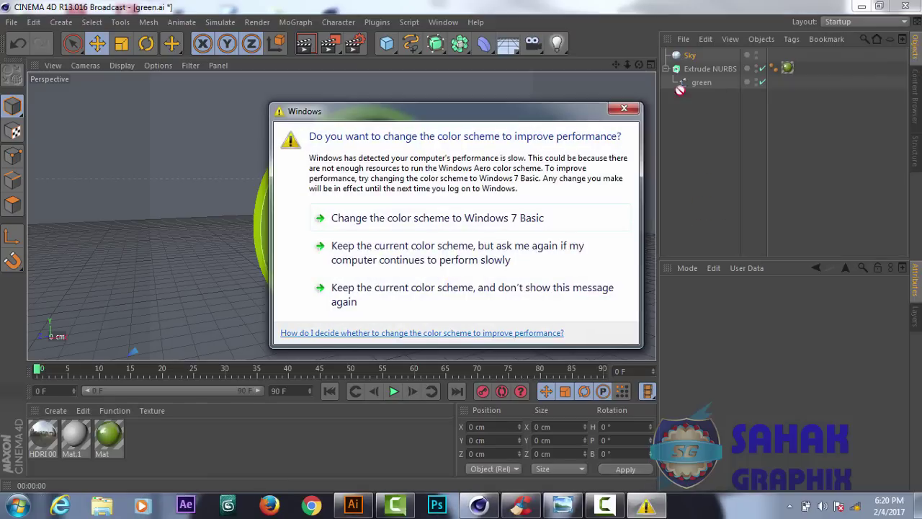
{"action": "left_click", "coordinate": [624, 108]}
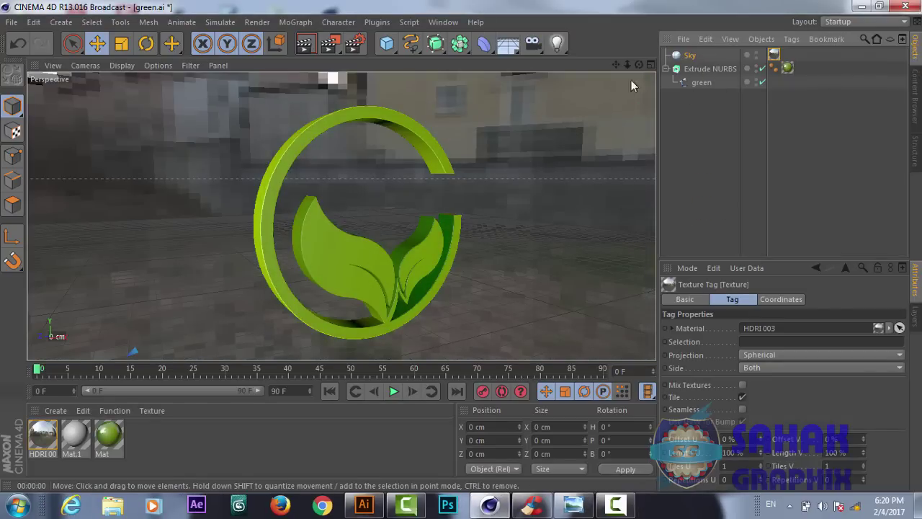
Add a Compositing tag to the Sky object with Seen by Camera disabled, and render the view.
{"action": "right_click", "coordinate": [701, 55]}
{"action": "mouse_move", "coordinate": [752, 67]}
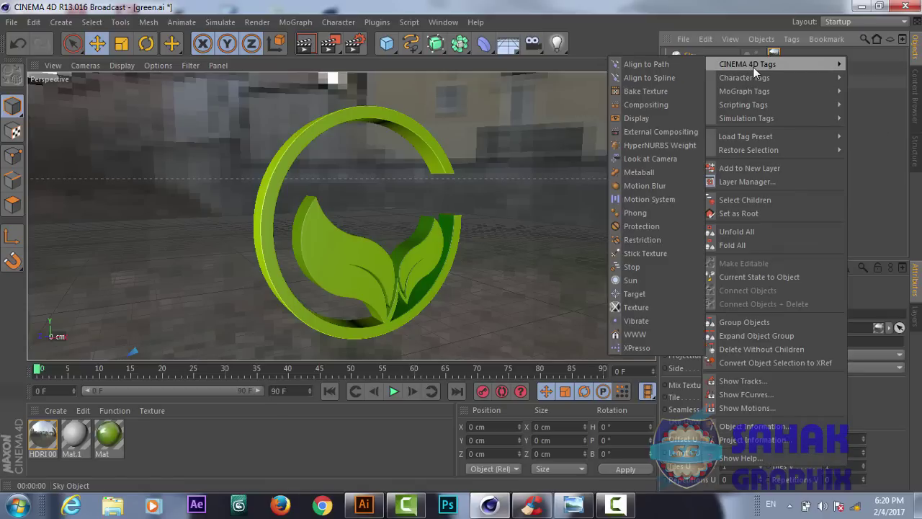
{"action": "left_click", "coordinate": [648, 104]}
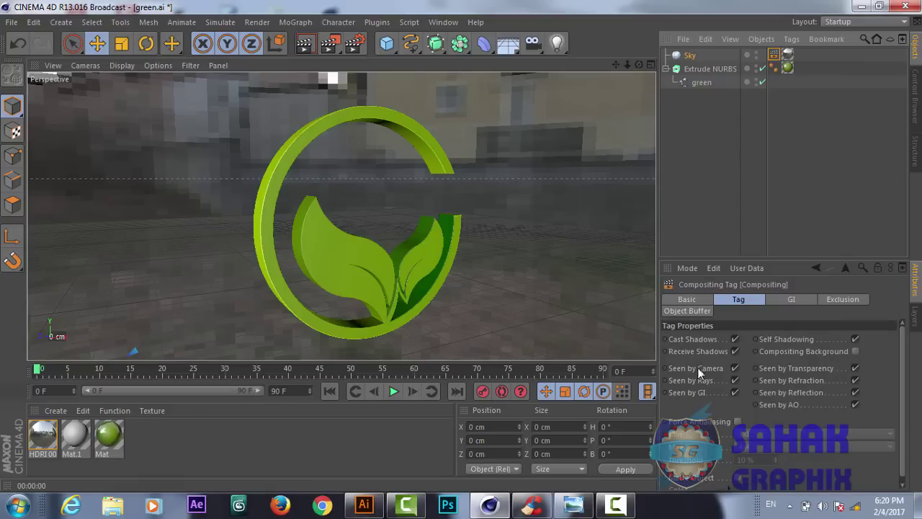
{"action": "left_click", "coordinate": [734, 369]}
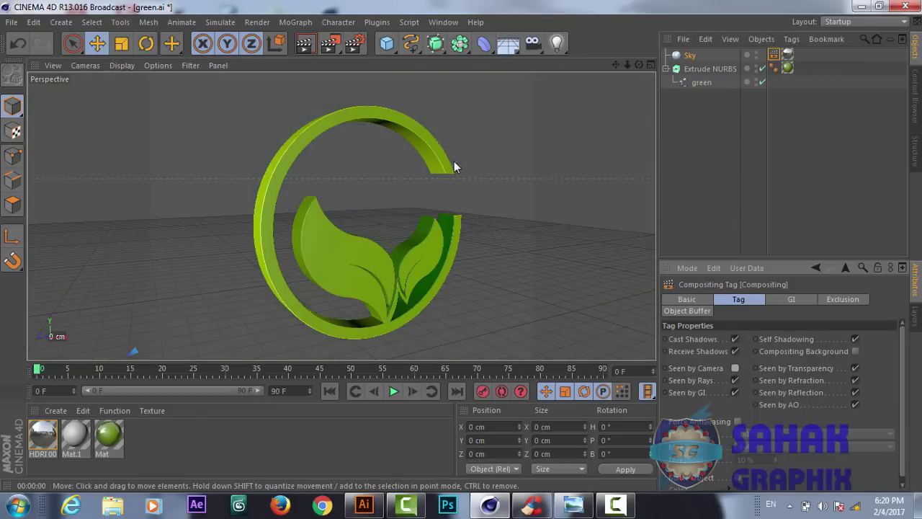
{"action": "left_click", "coordinate": [304, 46]}
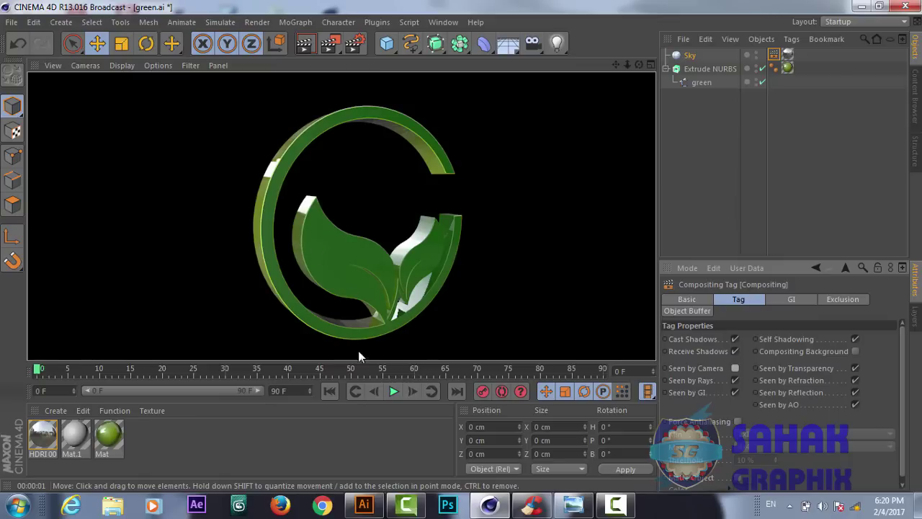
Add the Ambient Occlusion and Global Illumination effects to the render settings and render the view.
{"action": "left_click", "coordinate": [356, 46]}
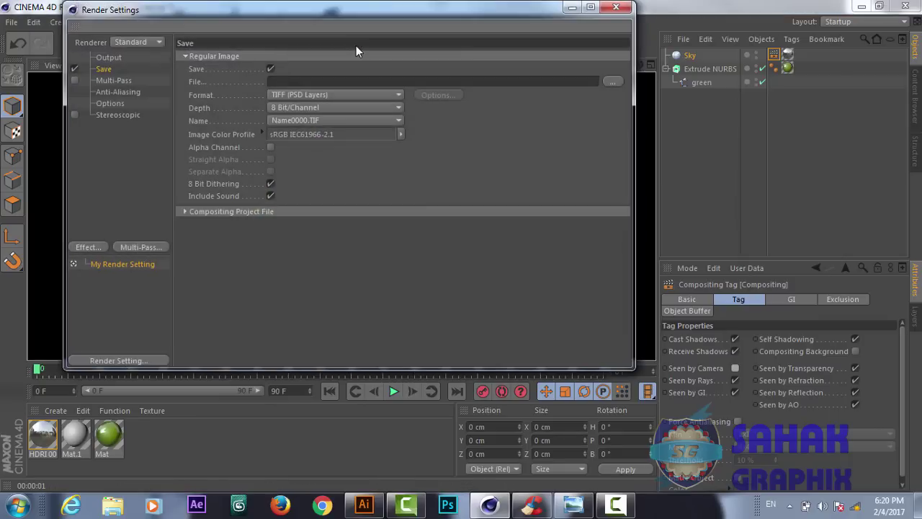
{"action": "left_click", "coordinate": [100, 247]}
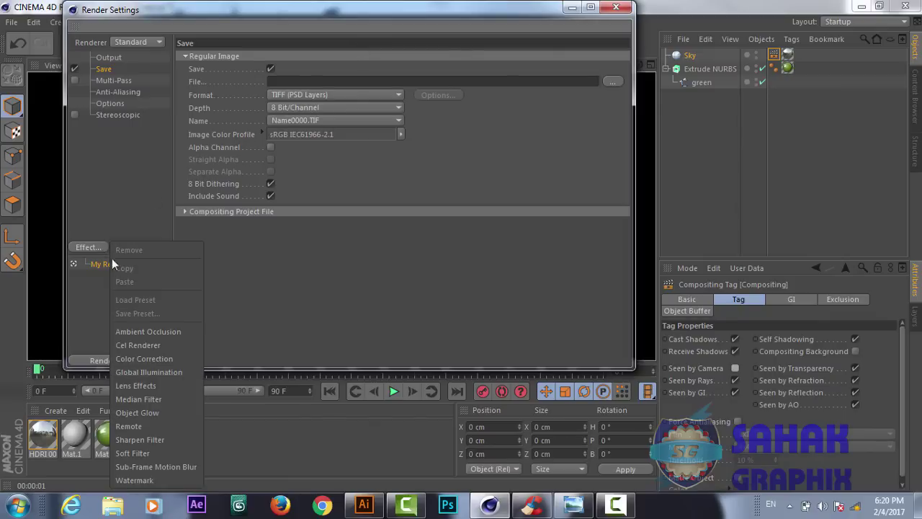
{"action": "left_click", "coordinate": [147, 332]}
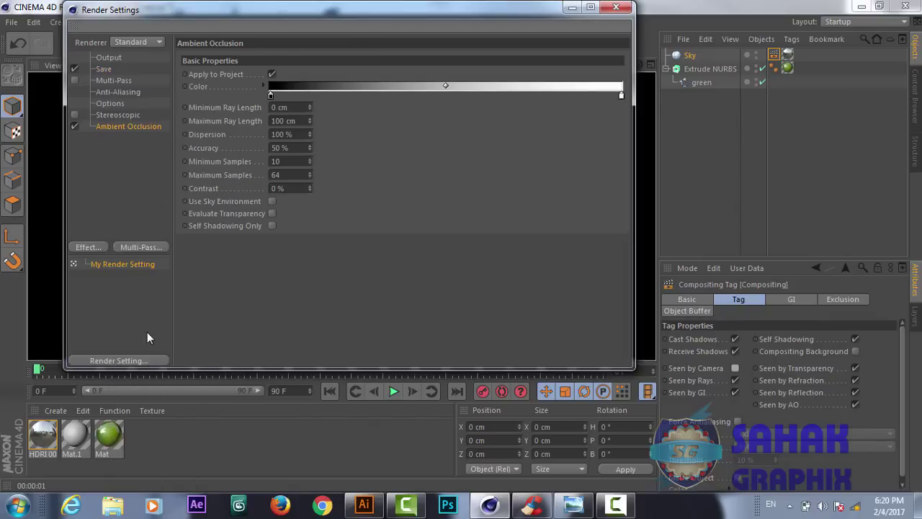
{"action": "left_click", "coordinate": [98, 248]}
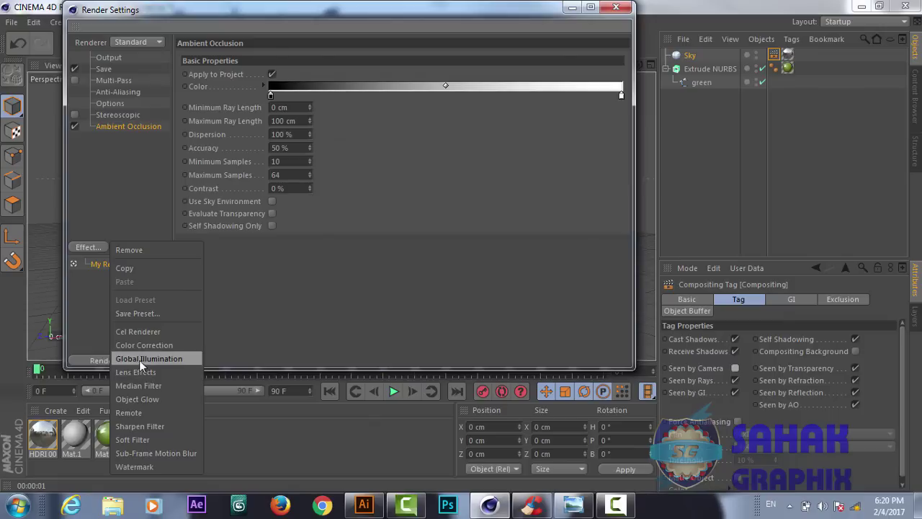
{"action": "left_click", "coordinate": [145, 359]}
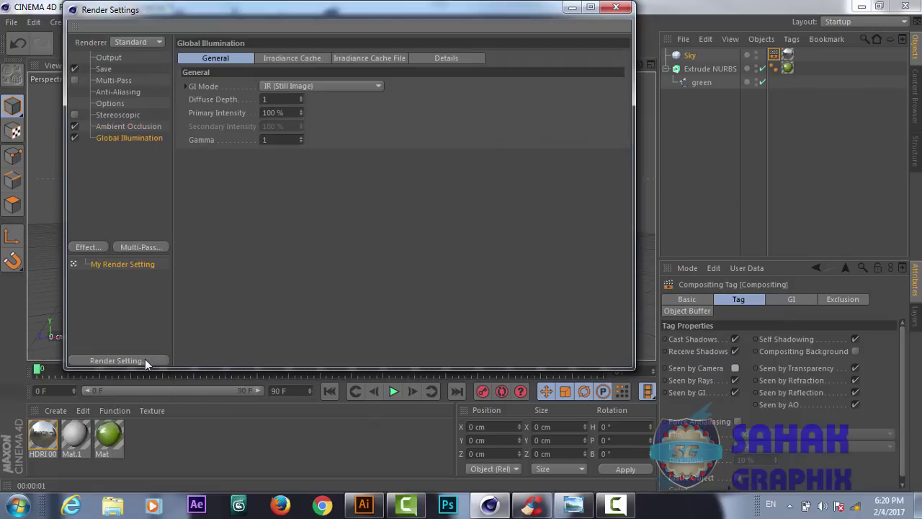
{"action": "left_click", "coordinate": [616, 7]}
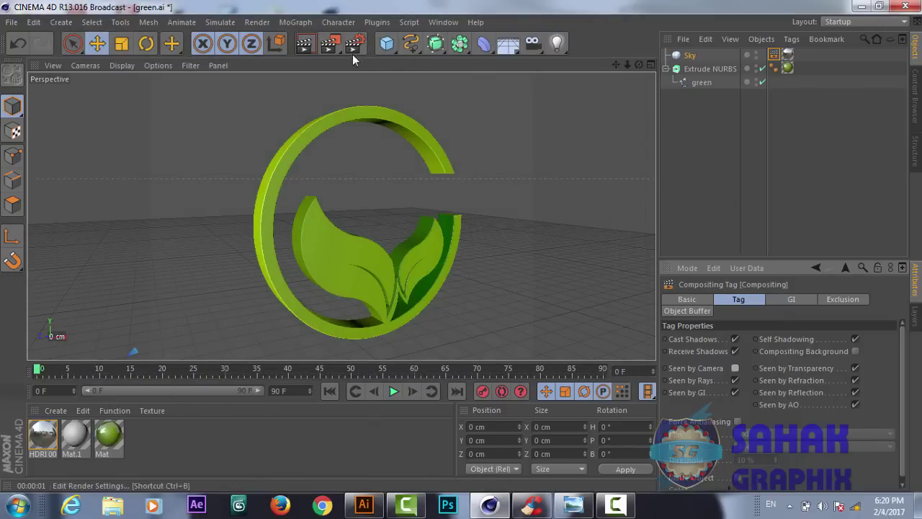
{"action": "left_click", "coordinate": [309, 46]}
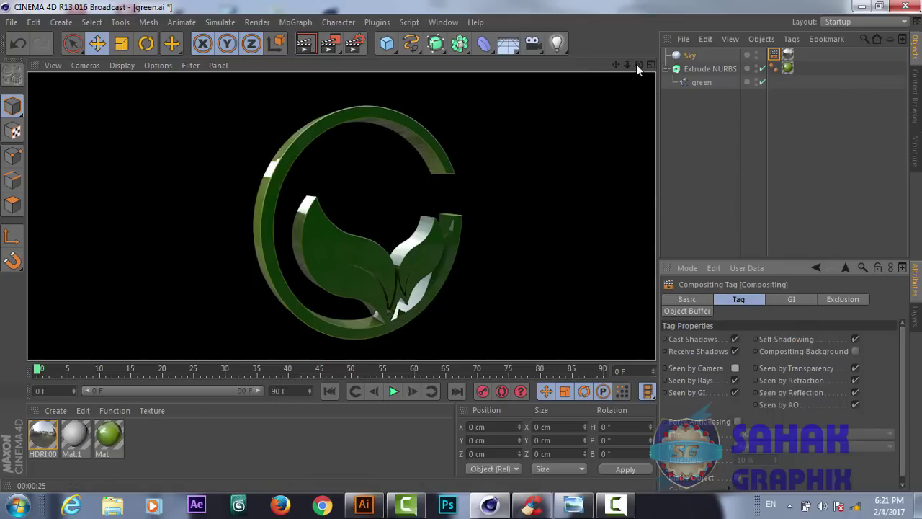
Reapply the Mat material to the Extrude NURBS object's texture tag and try the Seamless option.
{"action": "mouse_move", "coordinate": [637, 64]}
{"action": "left_mouse_down"}
{"action": "mouse_move", "coordinate": [609, 70]}
{"action": "mouse_move", "coordinate": [652, 69]}
{"action": "mouse_move", "coordinate": [617, 64]}
{"action": "mouse_move", "coordinate": [640, 68]}
{"action": "left_mouse_up"}
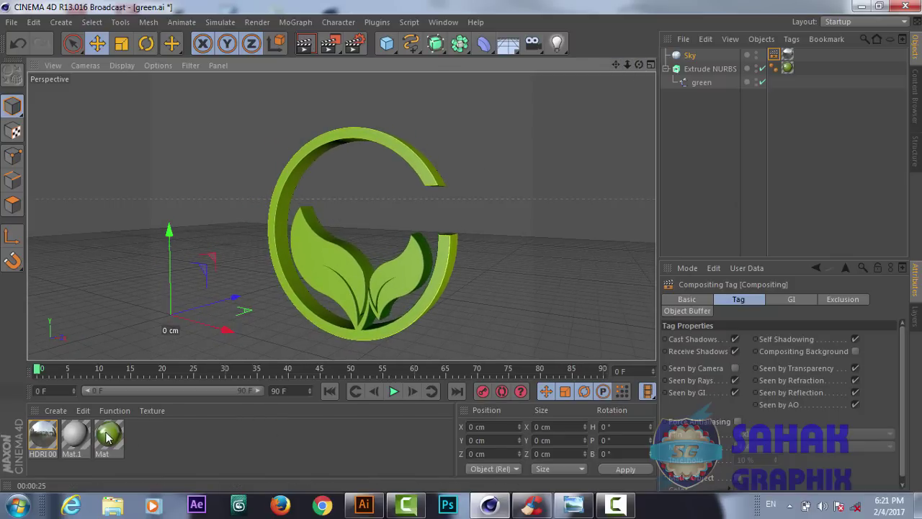
{"action": "left_click_drag", "start_coordinate": [106, 436], "coordinate": [787, 73]}
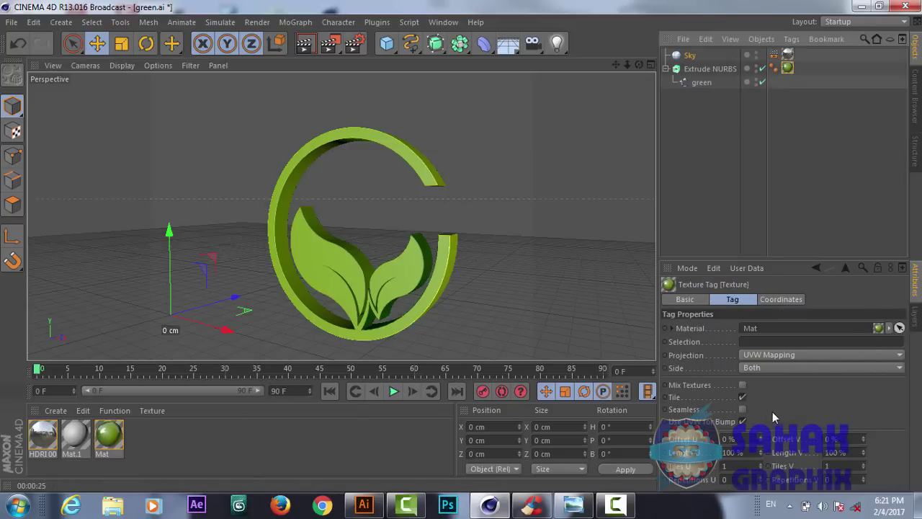
{"action": "left_click", "coordinate": [742, 409]}
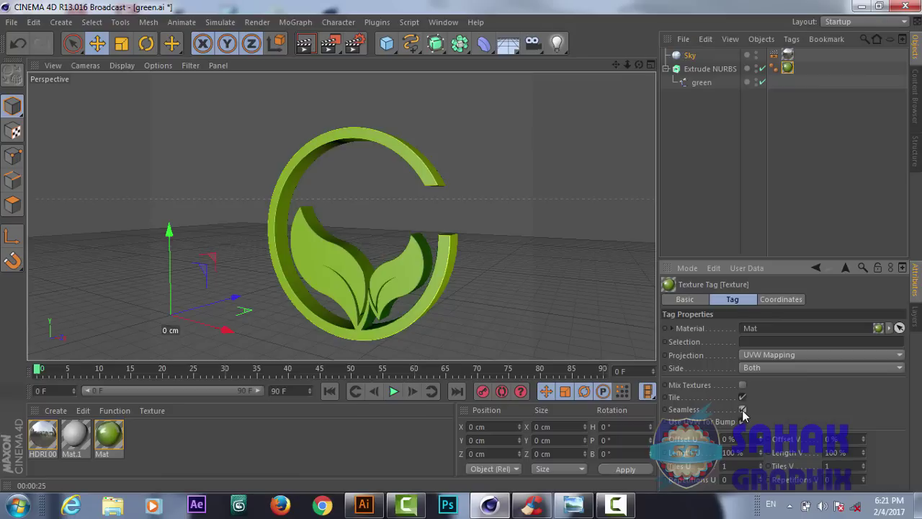
Try the Flat, Cubic, Camera Mapping and Spatial projections on the logo's Mat texture tag.
{"action": "left_click", "coordinate": [802, 357]}
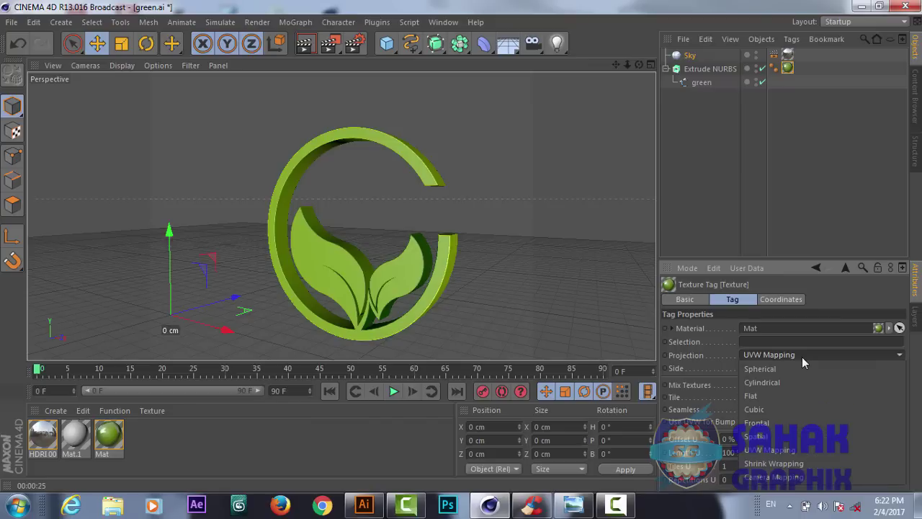
{"action": "left_click", "coordinate": [770, 398]}
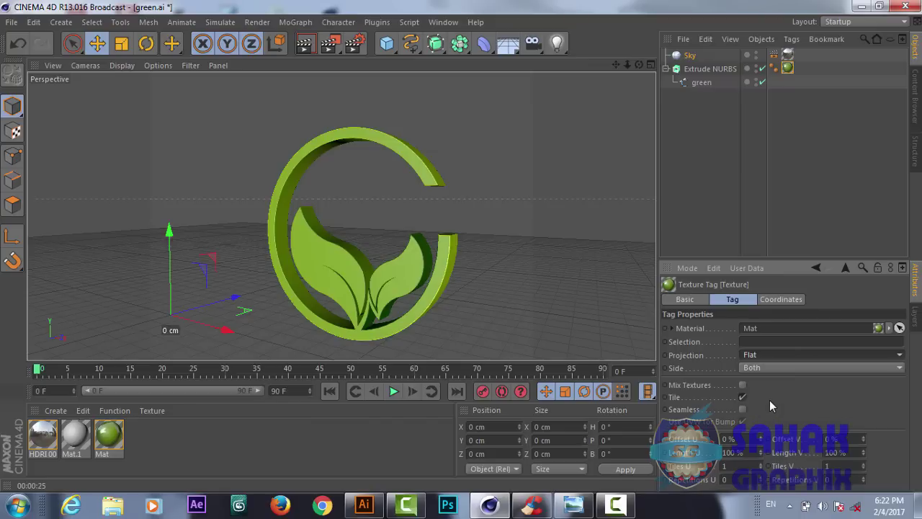
{"action": "left_click", "coordinate": [781, 355]}
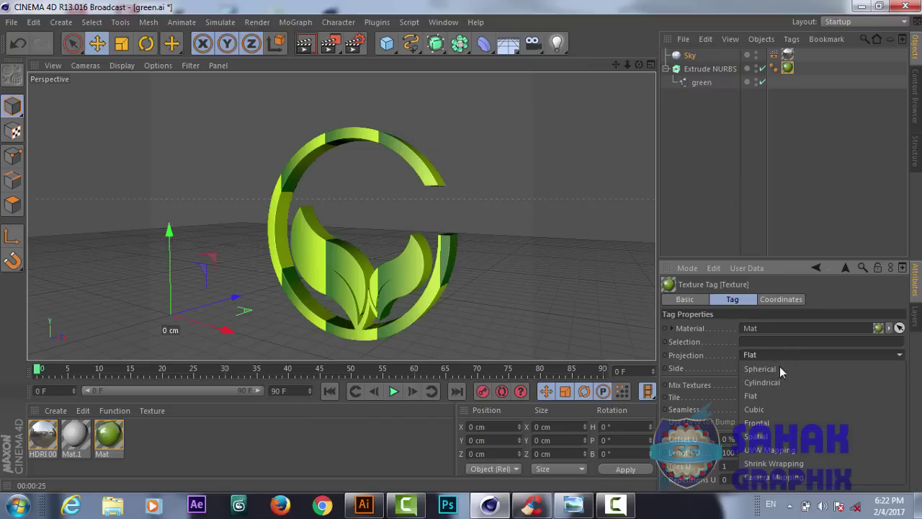
{"action": "left_click", "coordinate": [757, 409]}
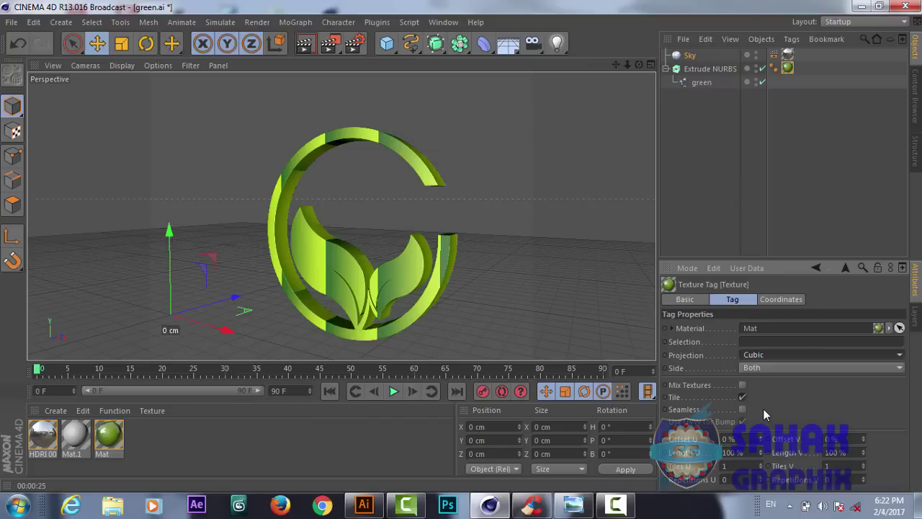
{"action": "left_click", "coordinate": [775, 354]}
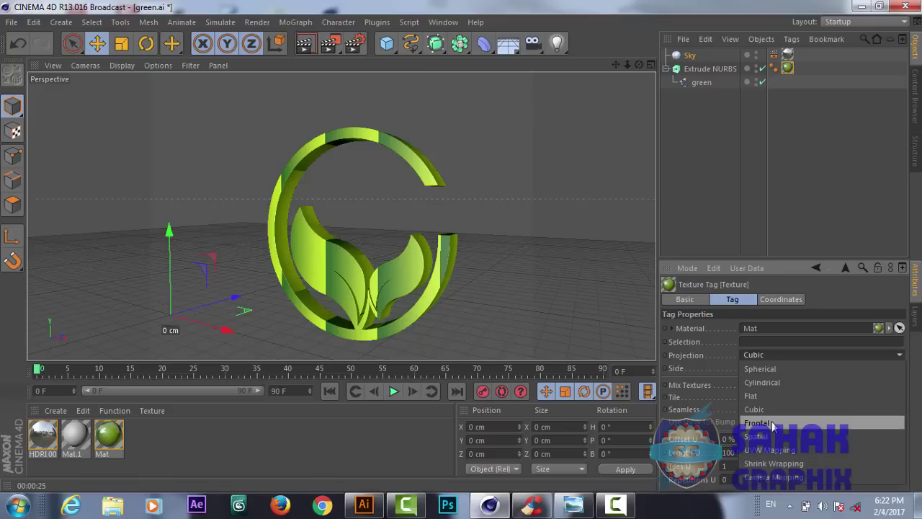
{"action": "left_click", "coordinate": [774, 476]}
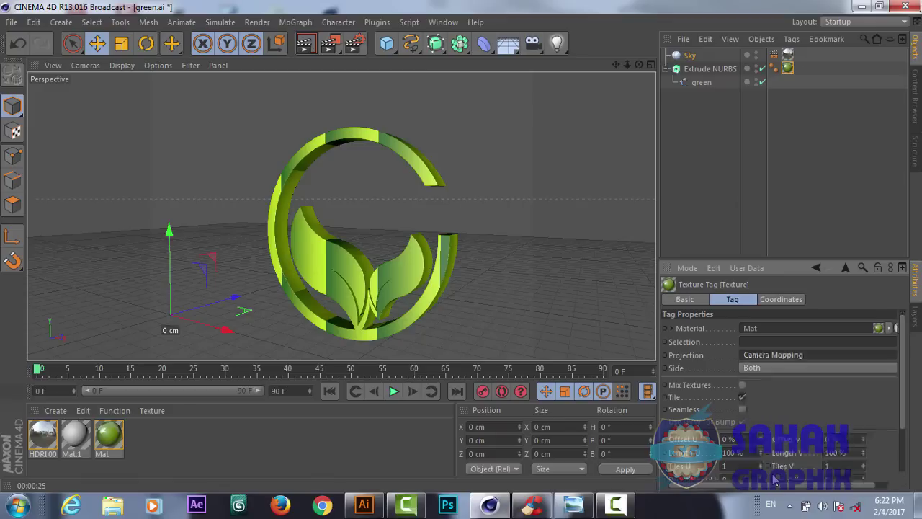
{"action": "left_click", "coordinate": [783, 356]}
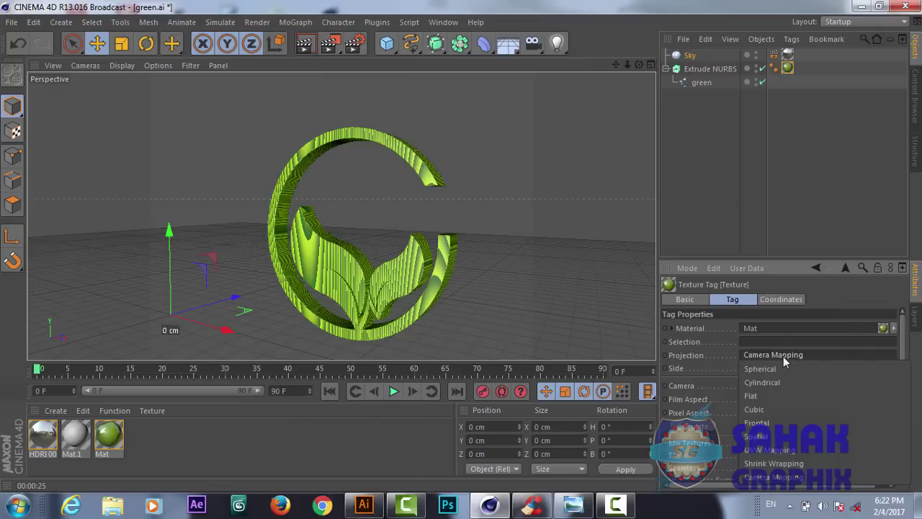
{"action": "left_click", "coordinate": [771, 438]}
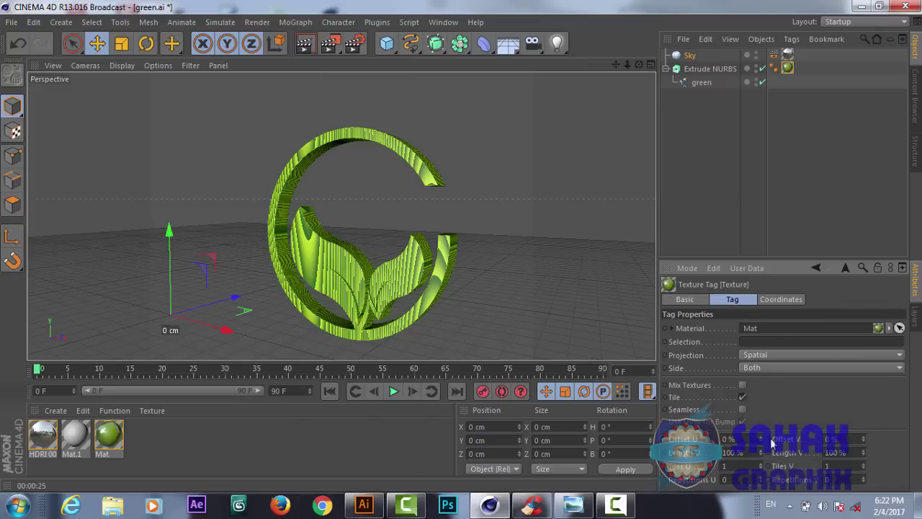
Set the Mat texture tag's projection to UVW Mapping and render the view.
{"action": "left_click", "coordinate": [779, 356]}
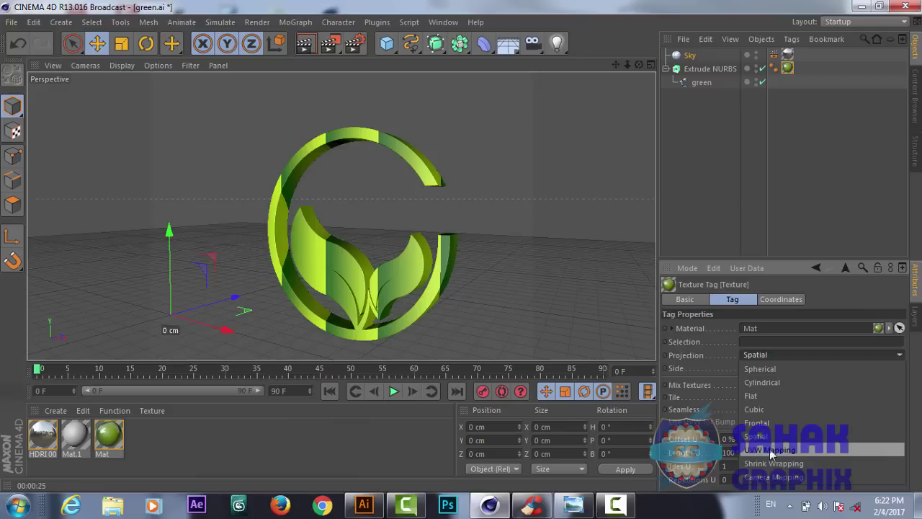
{"action": "left_click", "coordinate": [770, 450]}
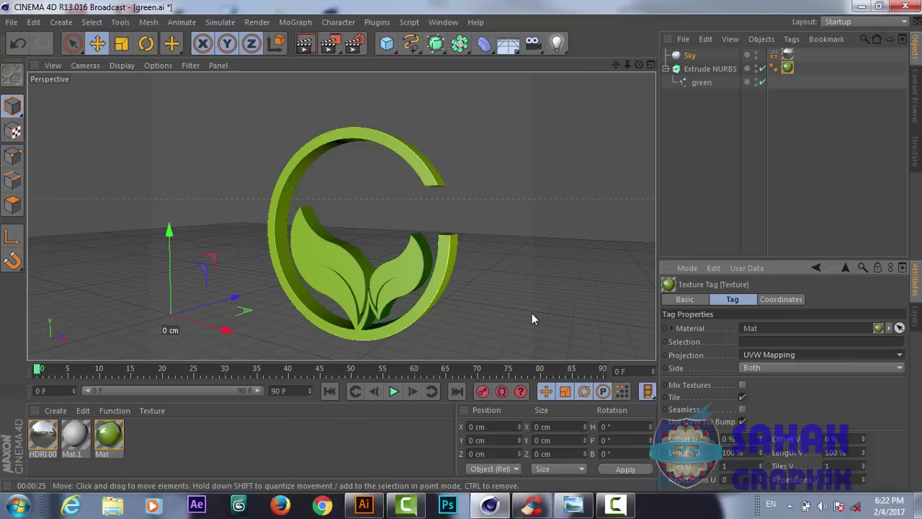
{"action": "left_click", "coordinate": [305, 43]}
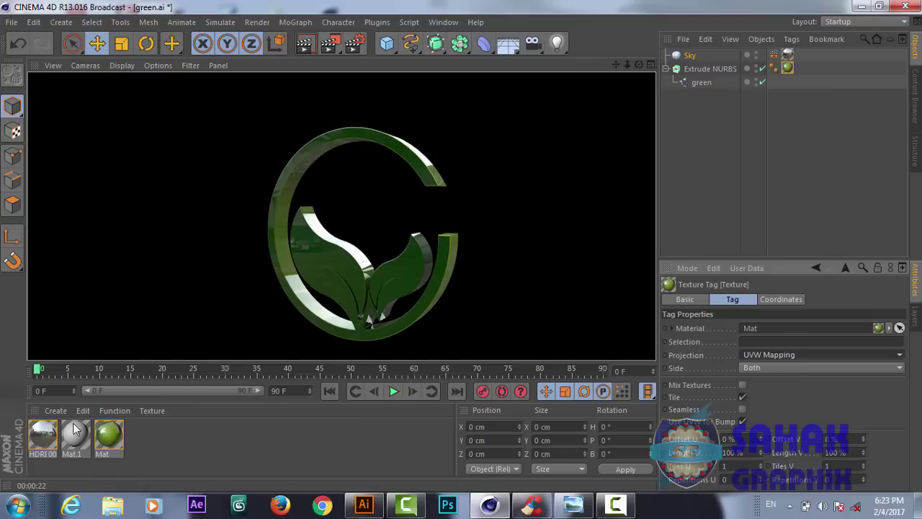
Delete the HDRI 003 texture tag from the Sky object and load the HDRI 001 material, dismissing the Windows color scheme prompt.
{"action": "left_click", "coordinate": [787, 54]}
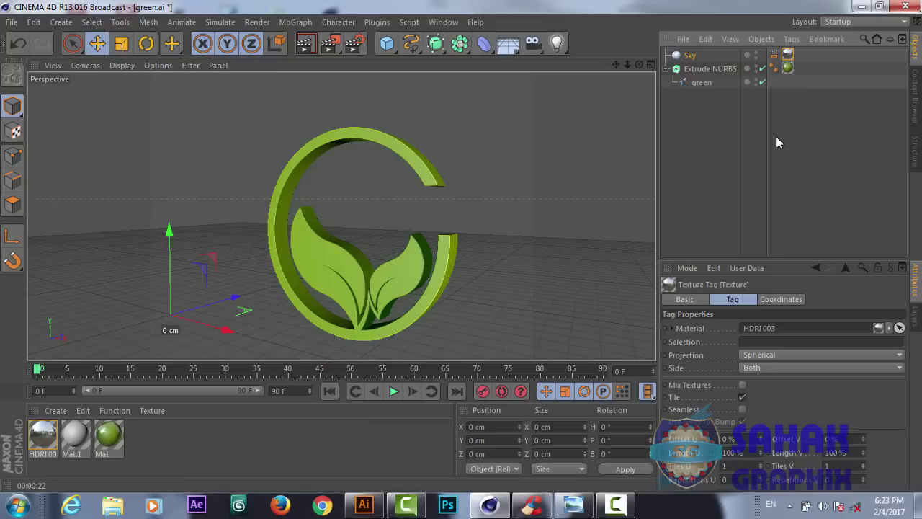
{"action": "key", "text": "Delete"}
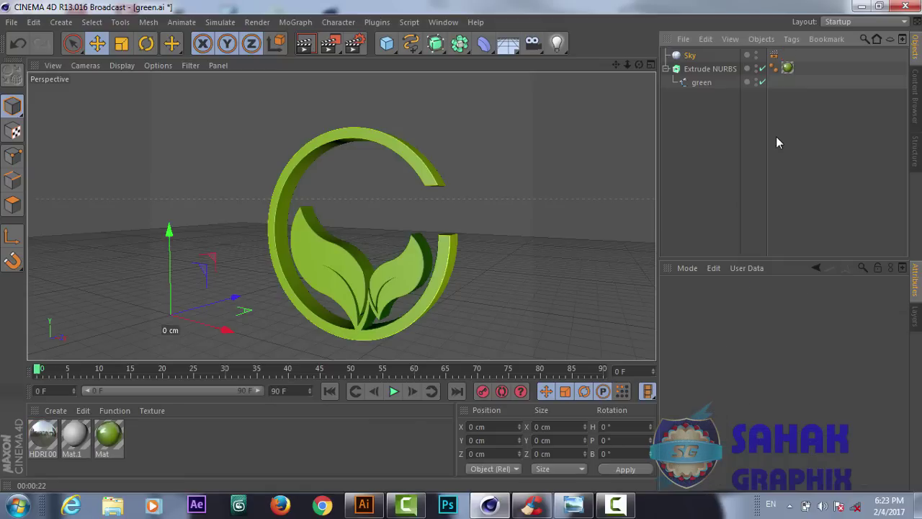
{"action": "left_click", "coordinate": [915, 94]}
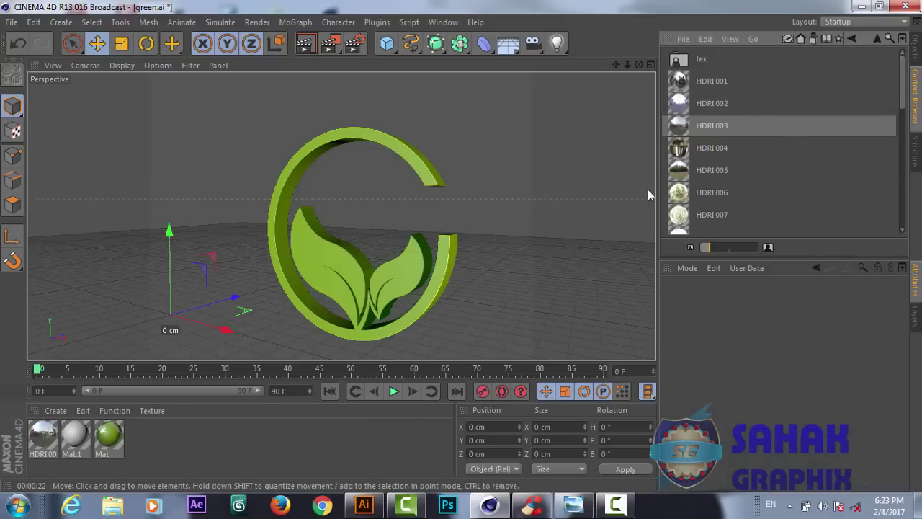
{"action": "double_click", "coordinate": [687, 82]}
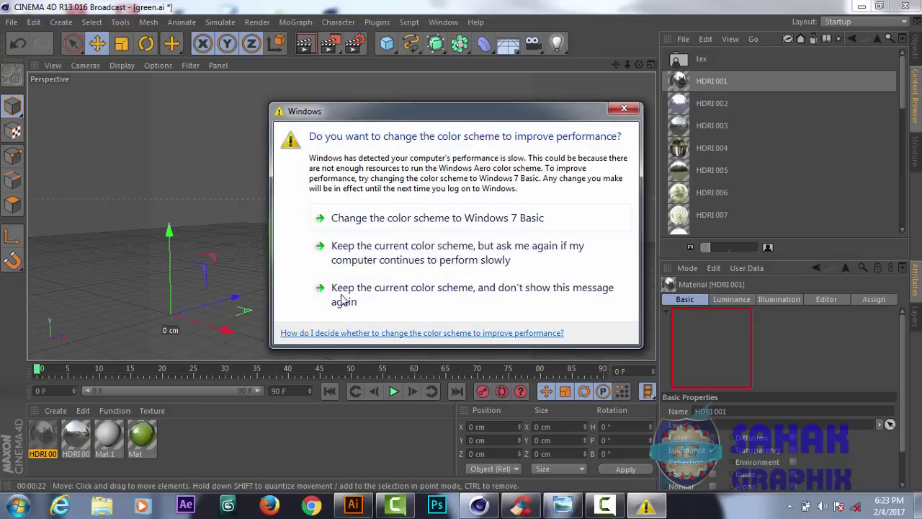
{"action": "left_click", "coordinate": [624, 109]}
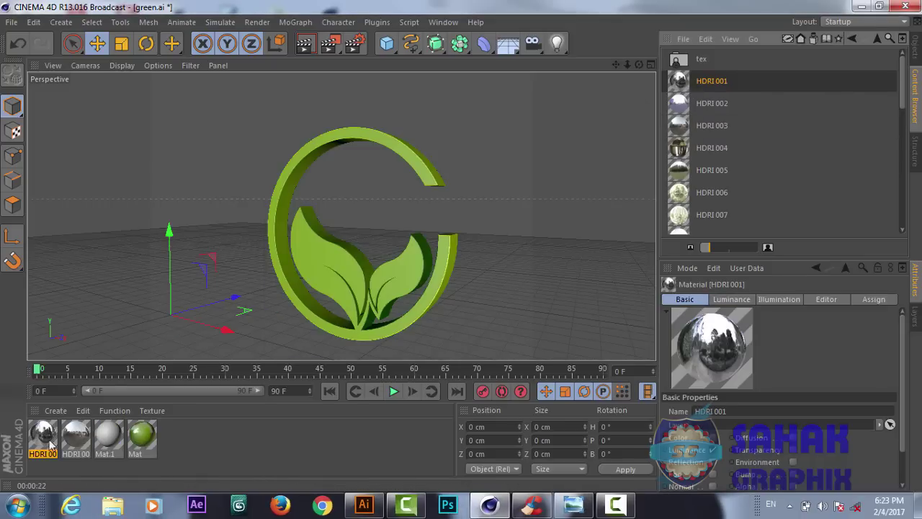
Apply the HDRI 001 material to the Sky object and render the view.
{"action": "left_click_drag", "start_coordinate": [41, 442], "coordinate": [918, 58]}
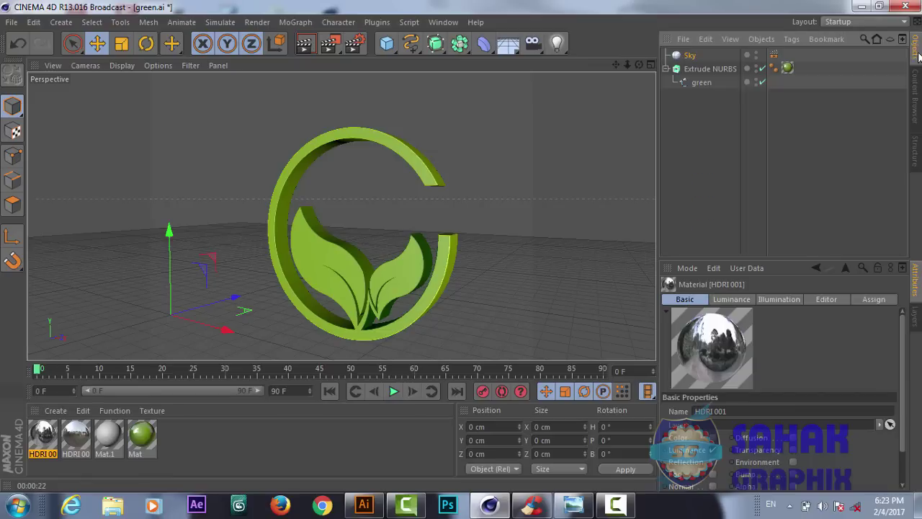
{"action": "left_click_drag", "start_coordinate": [724, 82], "coordinate": [696, 54]}
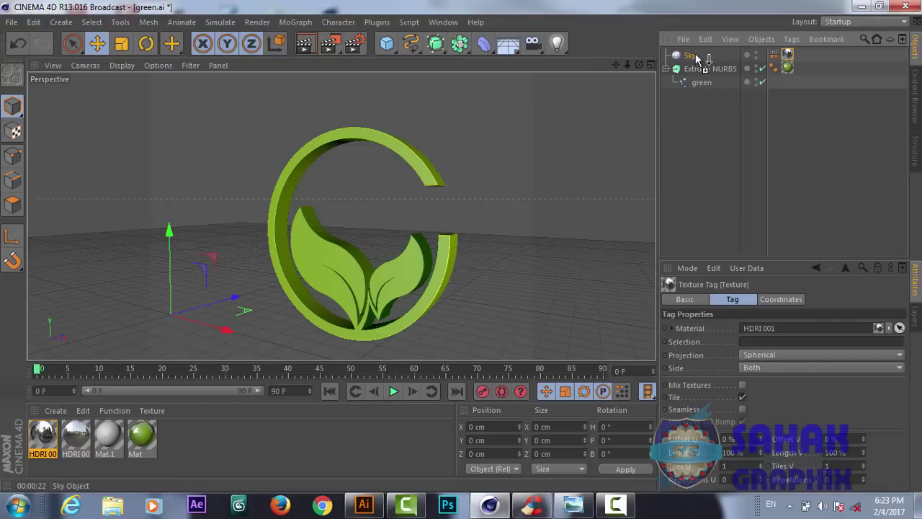
{"action": "left_click", "coordinate": [306, 44]}
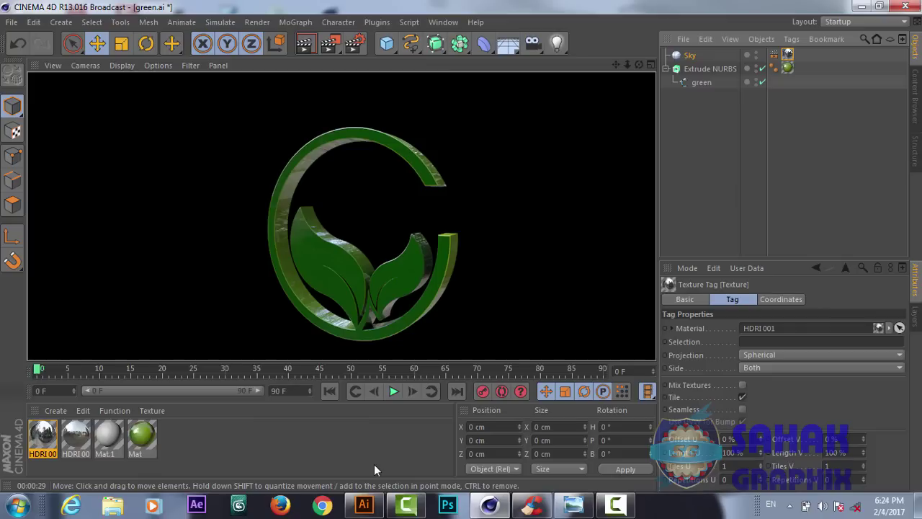
Render a closer view of the logo from the opposite side angle.
{"action": "left_click_drag", "start_coordinate": [341, 215], "coordinate": [456, 226], "text": "alt"}
{"action": "scroll", "coordinate": [342, 217], "scroll_direction": "up", "scroll_amount": 4}
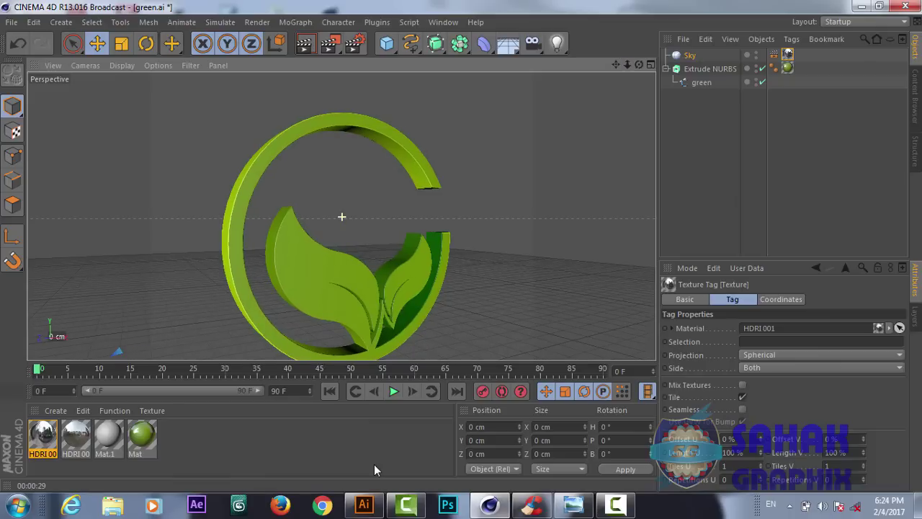
{"action": "left_click_drag", "start_coordinate": [342, 216], "coordinate": [378, 218], "text": "alt"}
{"action": "left_click", "coordinate": [305, 43]}
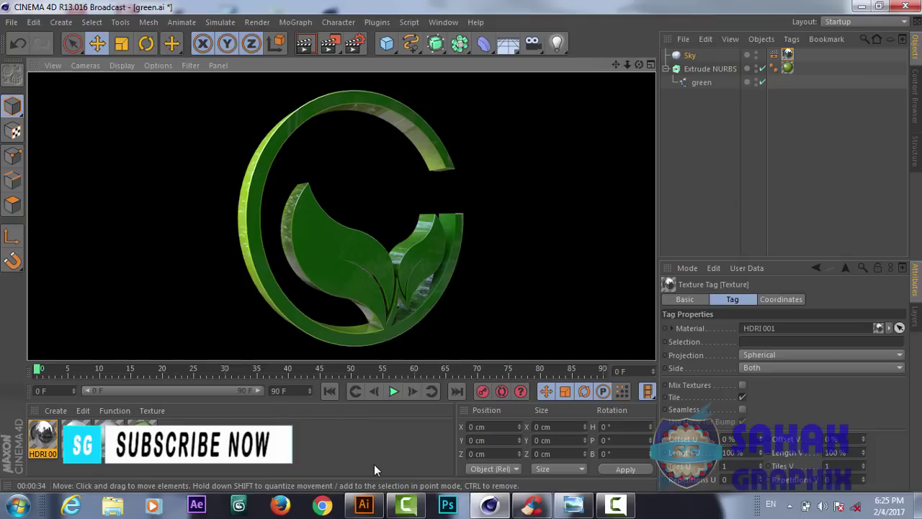
{"action": "key", "text": "F9"}
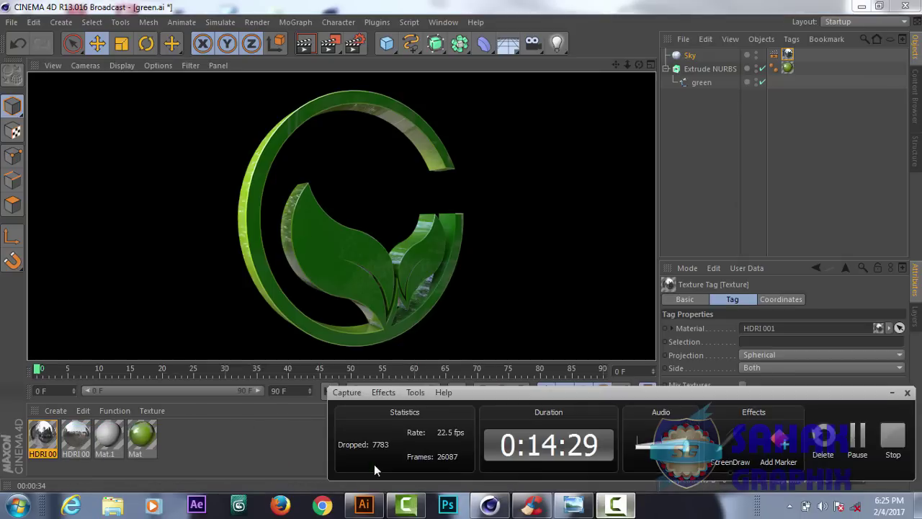